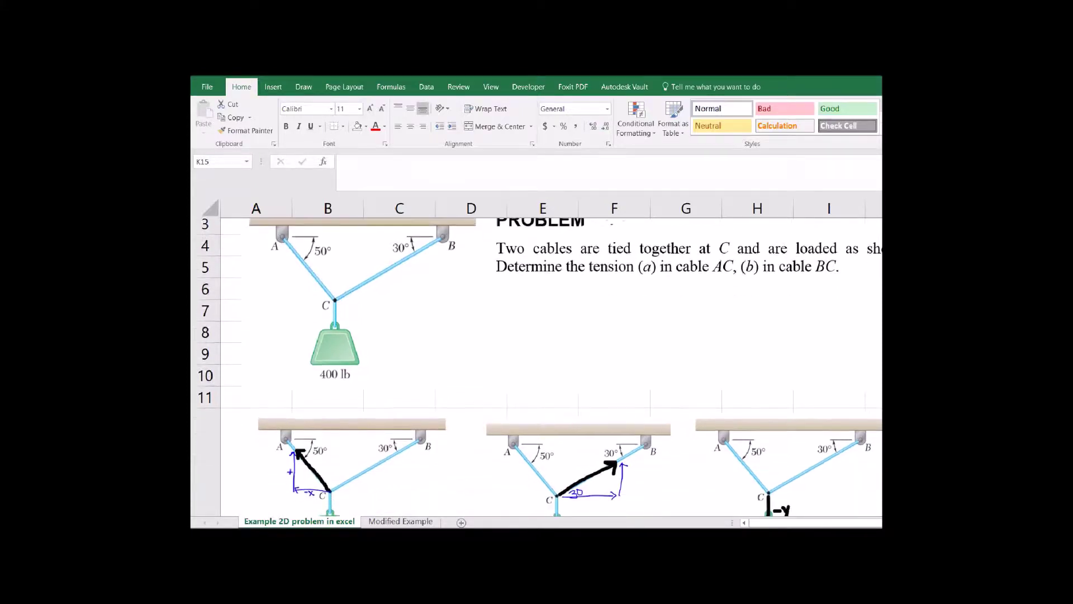
# Enter the W row values 400, 0 and -400 in F17:H17
pyautogui.click(638, 469)
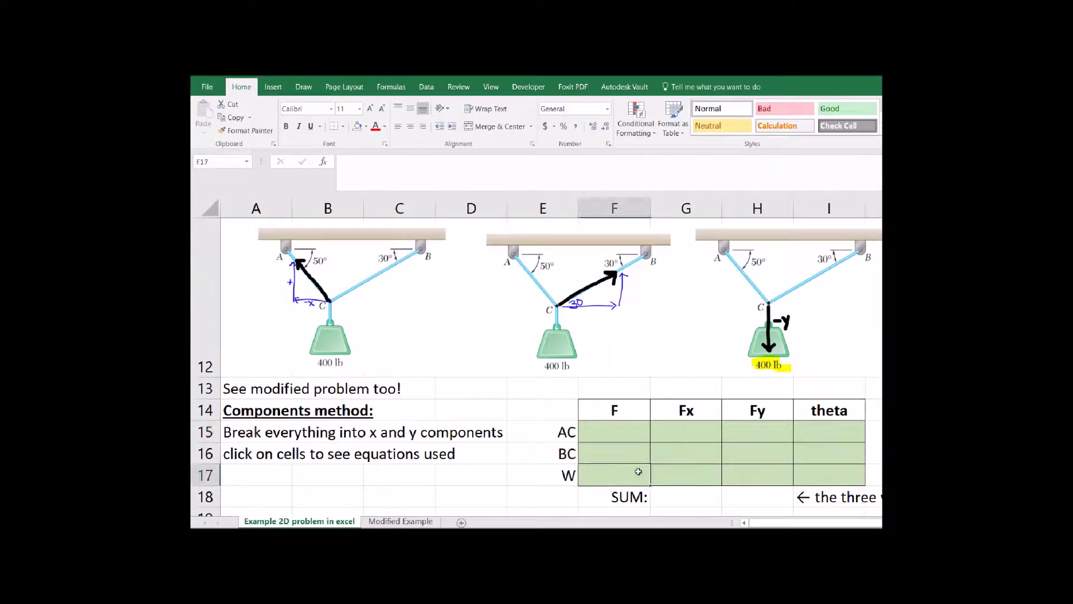
pyautogui.write('400')
pyautogui.press('Tab')
pyautogui.write('0')
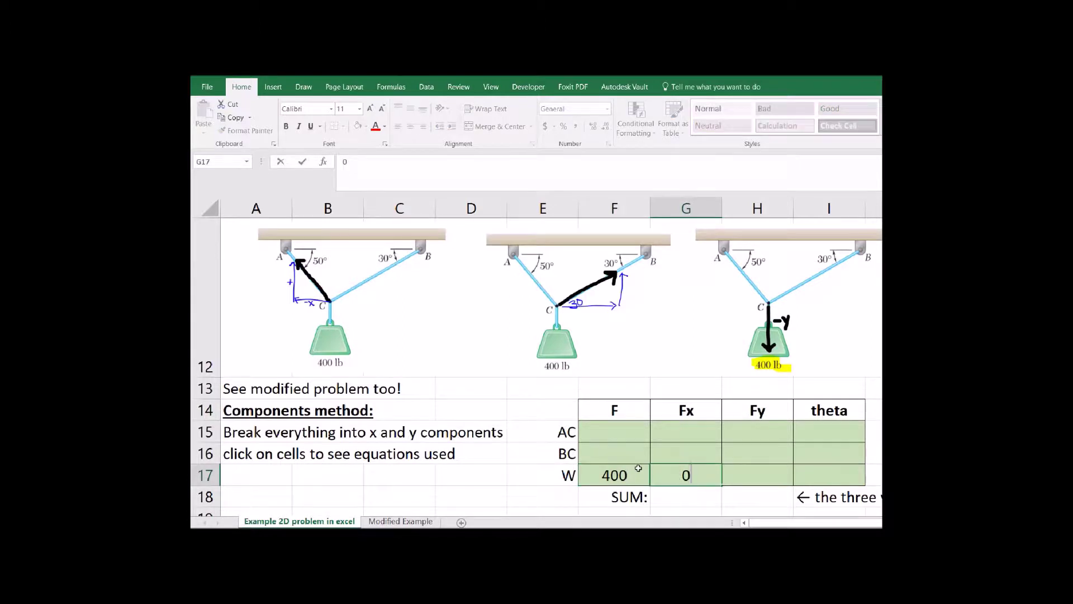
pyautogui.press('Tab')
pyautogui.write('-400')
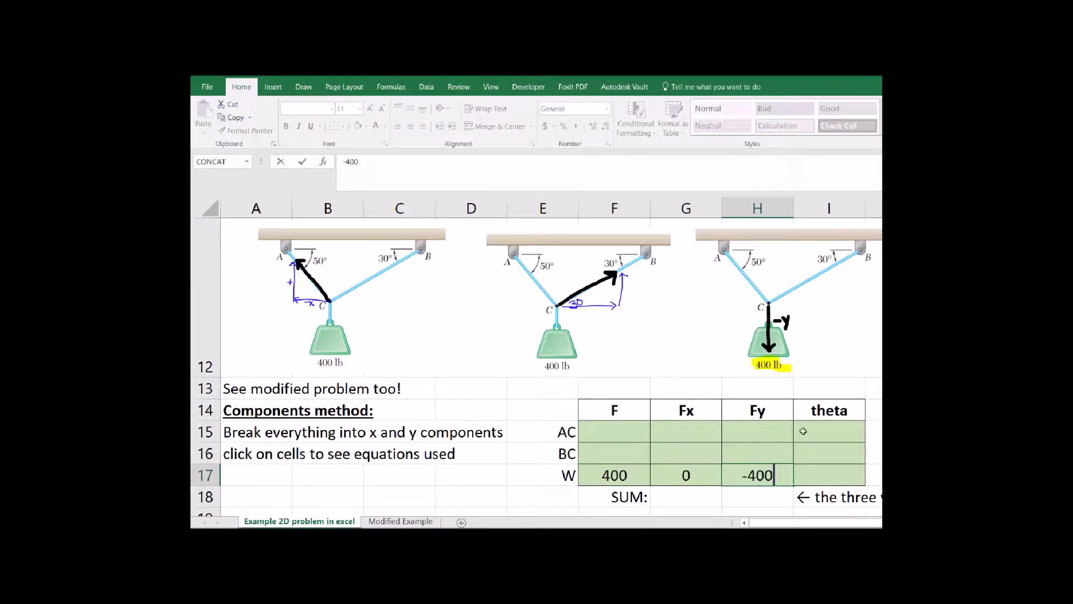
# Set the AC angle to 50 and the BC angle to 30 in I15:I16
pyautogui.click(826, 431)
pyautogui.write('50')
pyautogui.press('Return')
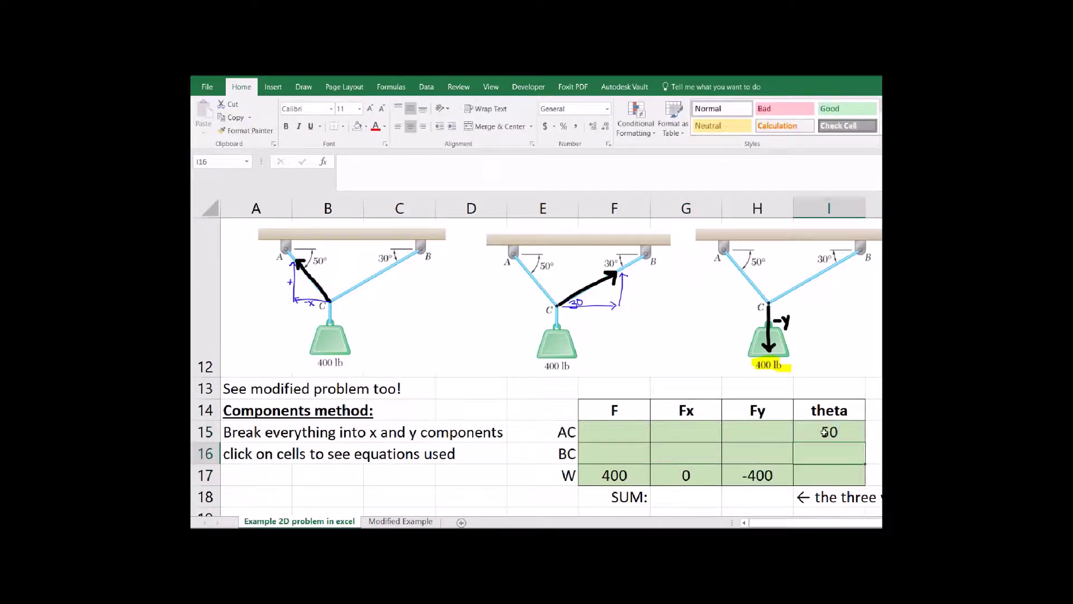
pyautogui.write('30')
# Mark the AC and BC unknowns in F15:H16 with bold '?' on yellow fill
pyautogui.click(632, 431)
pyautogui.write('?')
pyautogui.press('Return')
pyautogui.write('?')
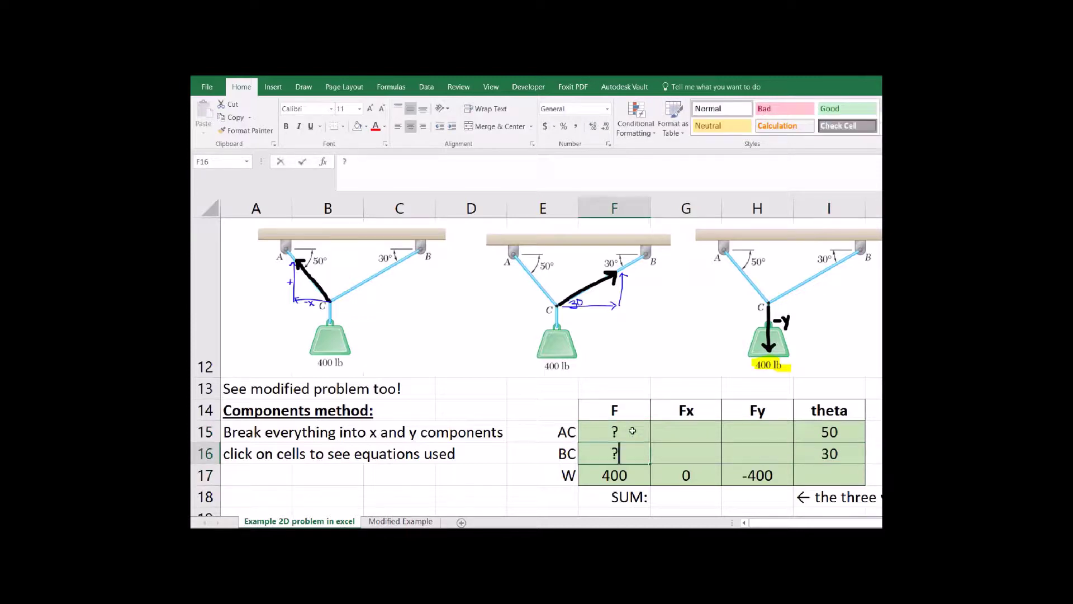
pyautogui.press('Return')
pyautogui.moveTo(632, 431); pyautogui.dragTo(788, 464)
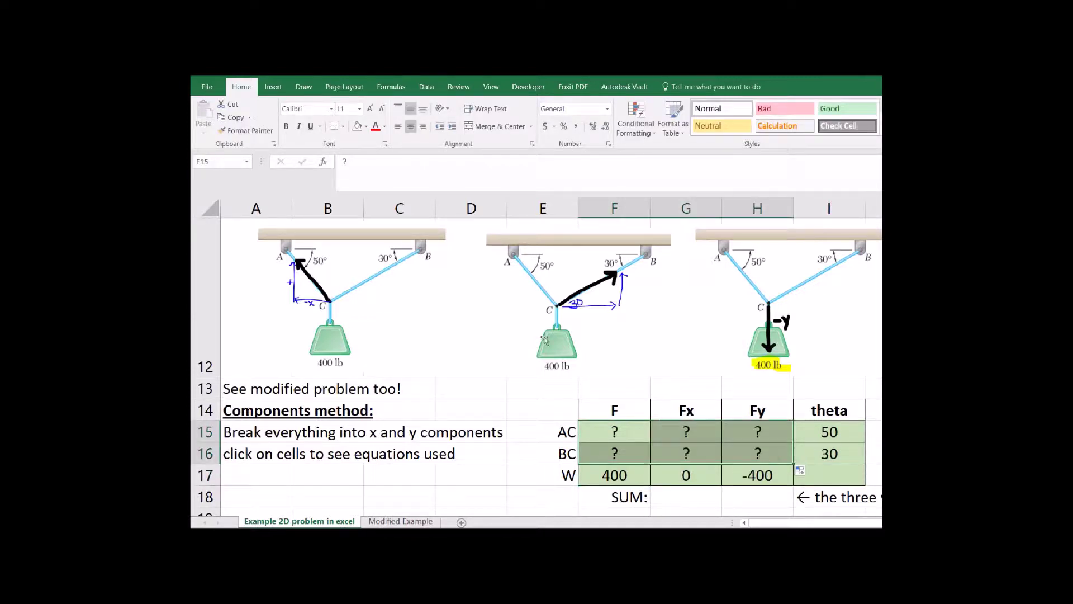
pyautogui.click(286, 126)
pyautogui.click(366, 126)
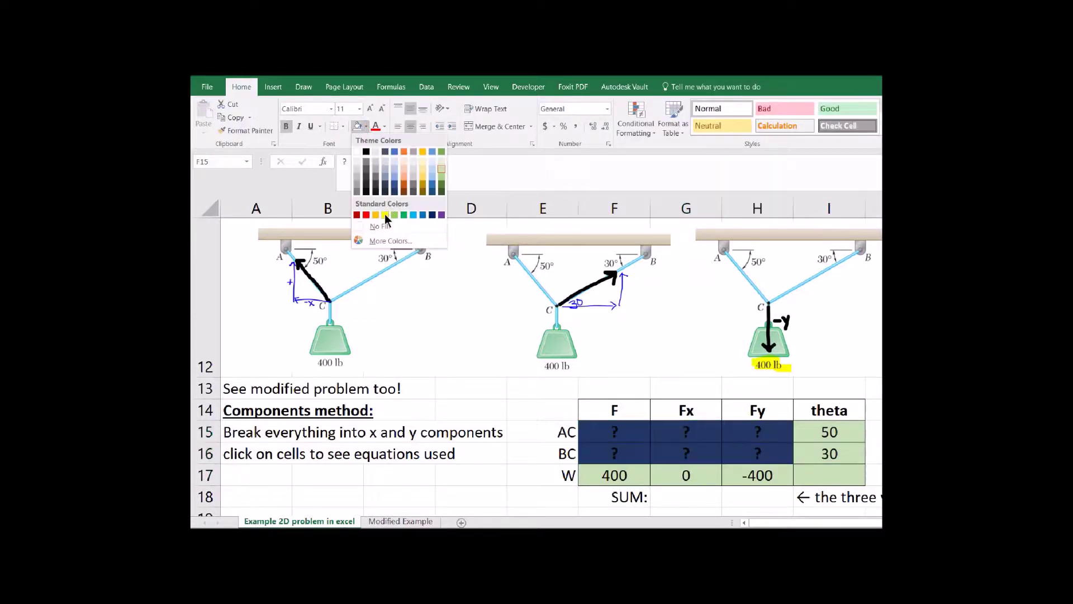
pyautogui.click(385, 213)
# Add a ':(' note in cell J15 beside the table
pyautogui.click(873, 431)
pyautogui.write(':(')
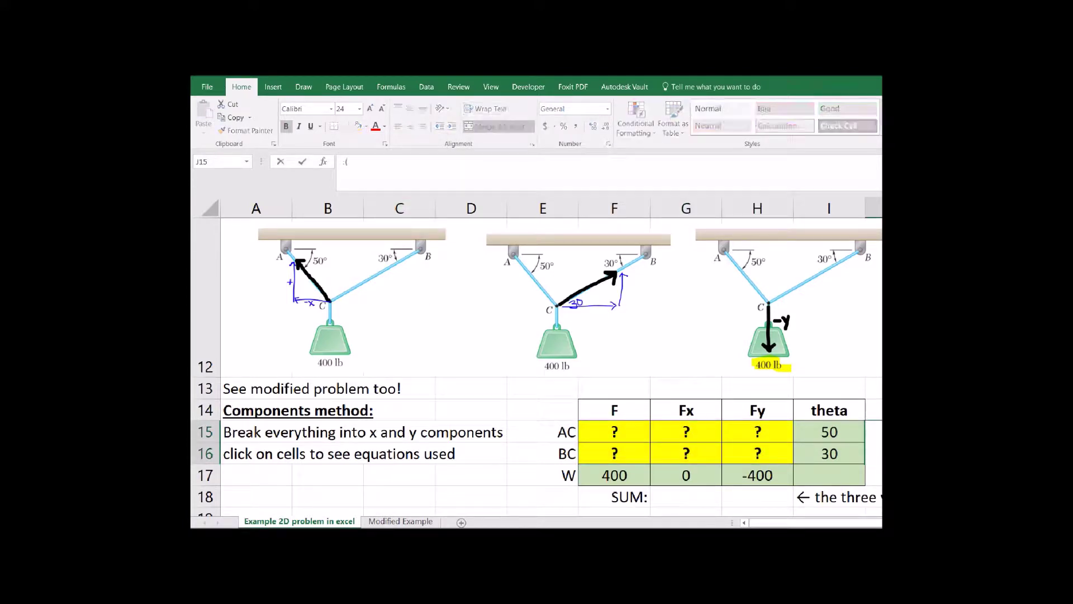
pyautogui.press('Escape')
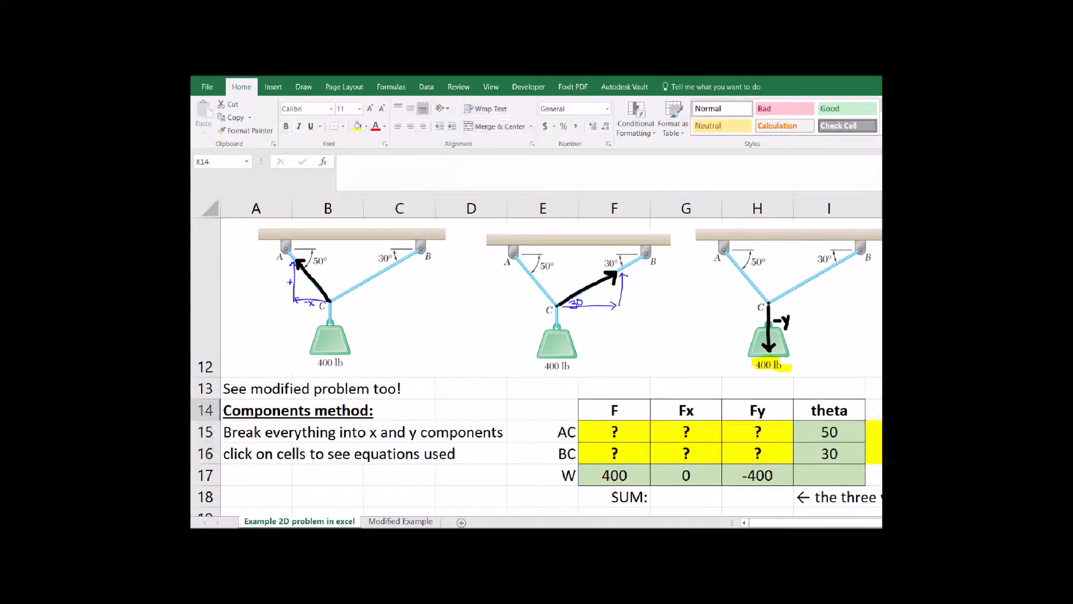
# Enter angles A, B, C as 40, 60 and 80 in the law-of-sines table
pyautogui.scroll(-3, 536, 363)
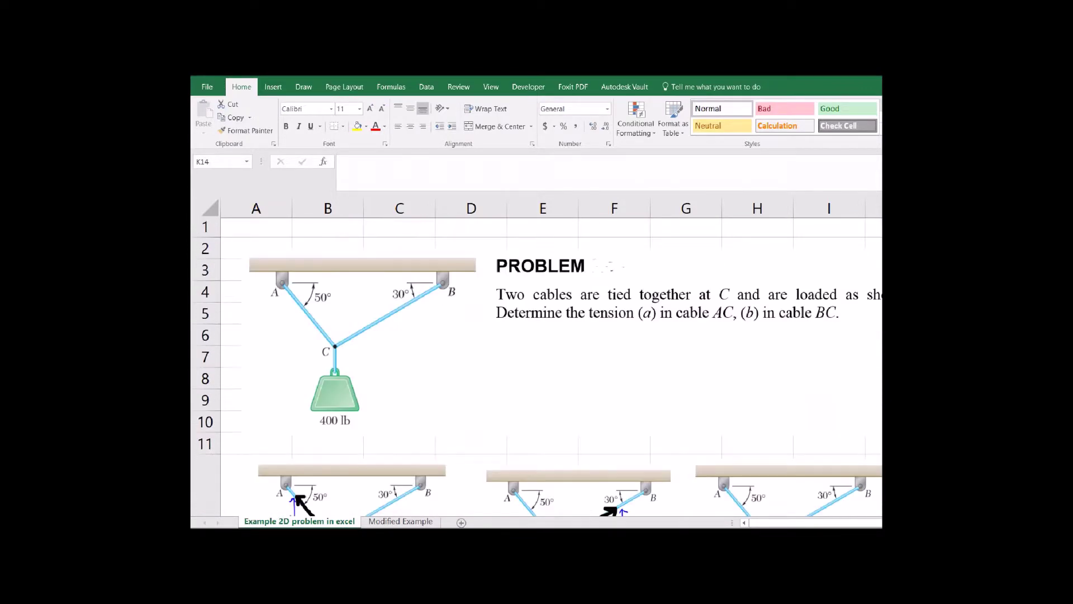
pyautogui.scroll(-8, 584, 487)
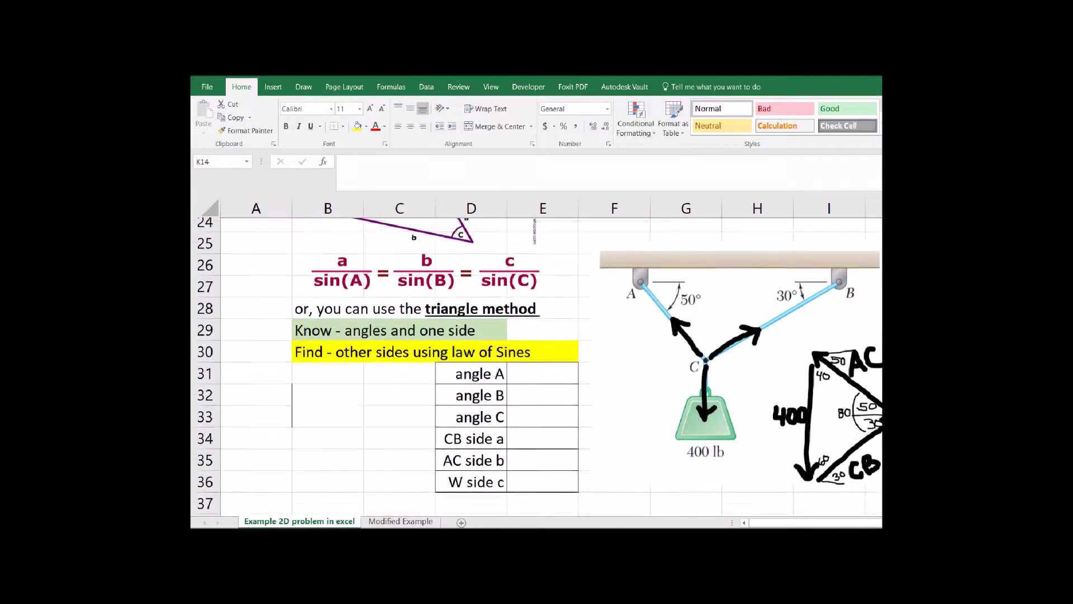
pyautogui.click(584, 488)
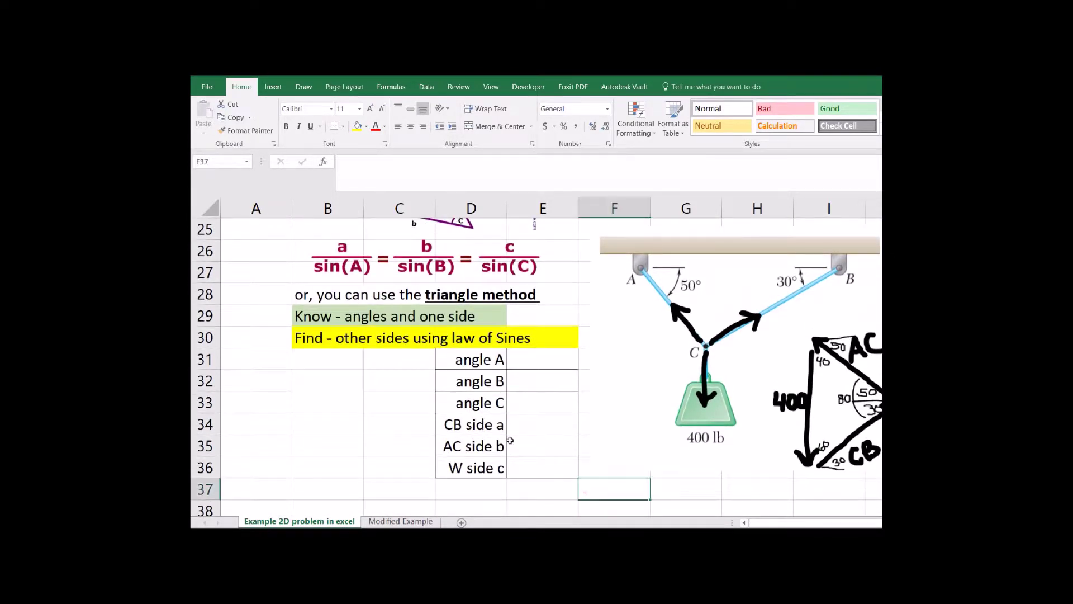
pyautogui.click(543, 357)
pyautogui.write('40')
pyautogui.press('Return')
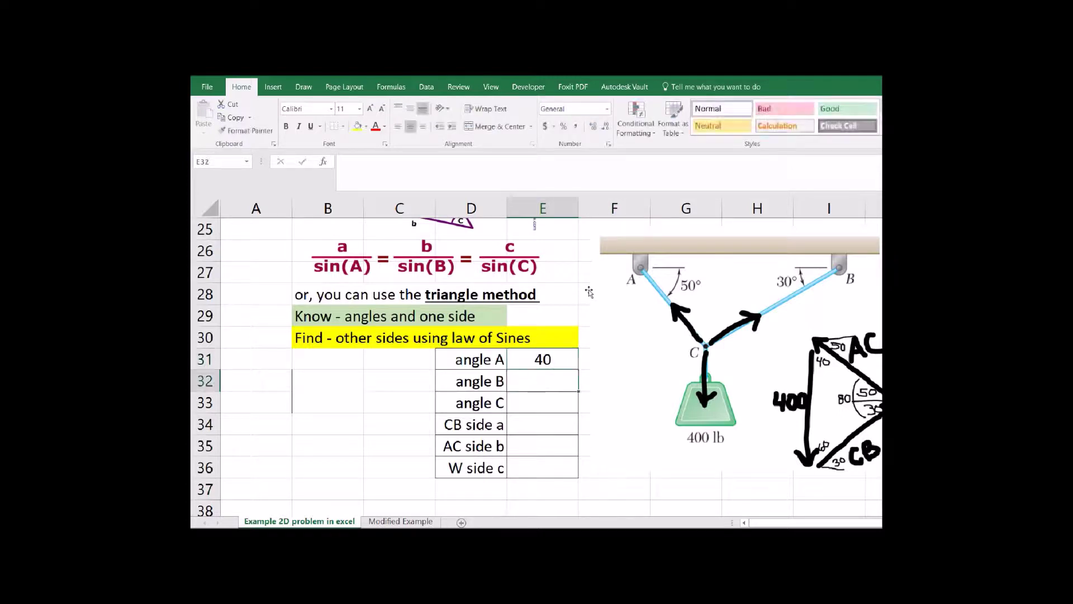
pyautogui.write('60')
pyautogui.press('Return')
pyautogui.write('80')
pyautogui.press('Return')
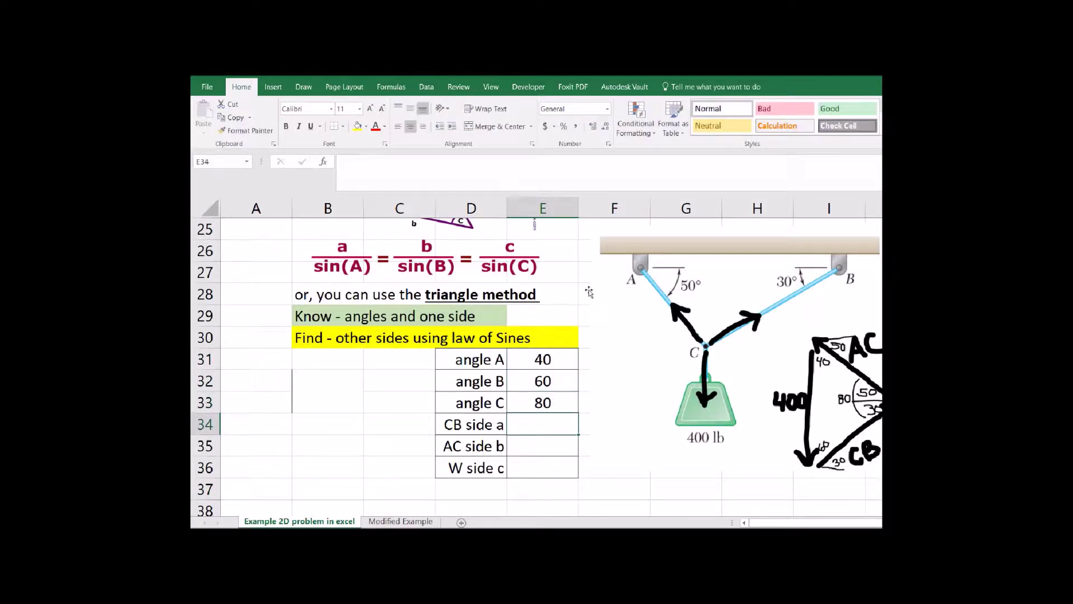
# Enter W side c as 400 and fill the angles and W side light green
pyautogui.click(536, 470)
pyautogui.write('400')
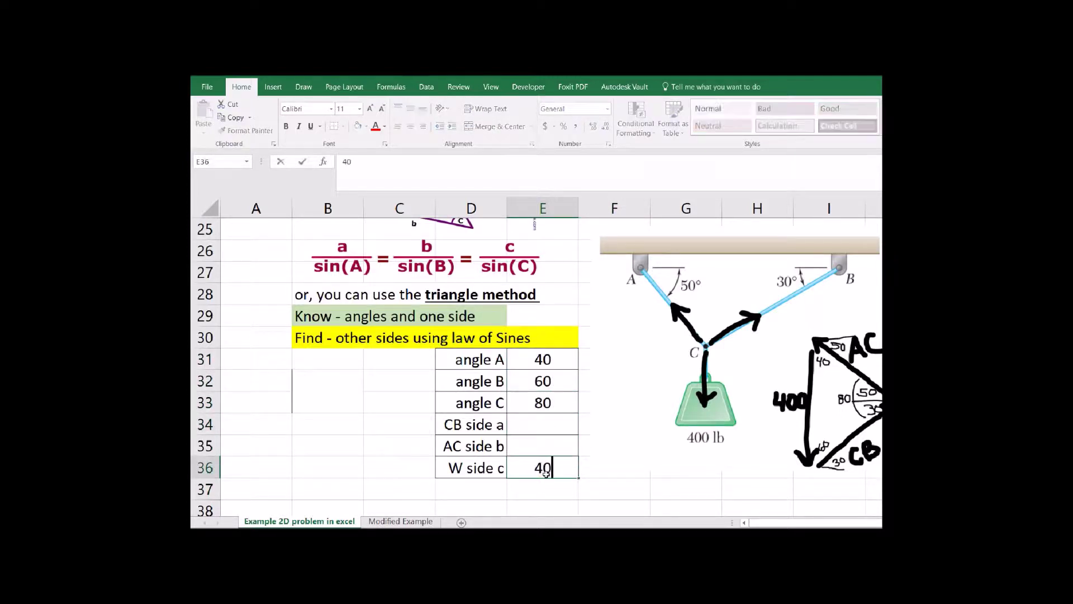
pyautogui.press('Return')
pyautogui.moveTo(544, 358); pyautogui.dragTo(541, 446)
pyautogui.keyDown('ctrl'); pyautogui.click(537, 467); pyautogui.keyUp('ctrl')
pyautogui.click(366, 127)
pyautogui.click(440, 169)
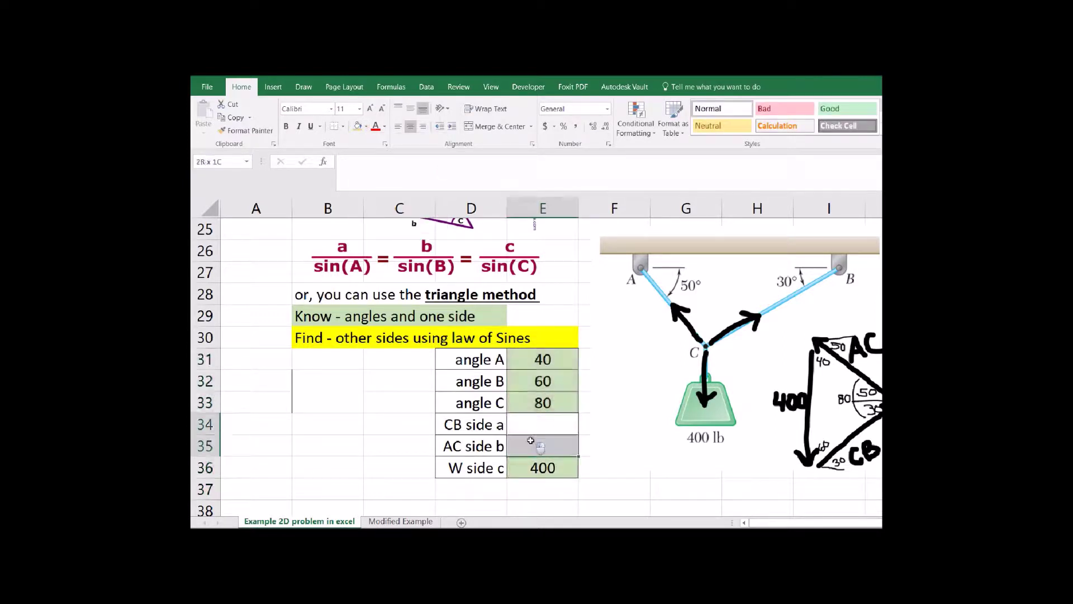
# Fill sides CB and AC yellow and mark them '?' as unknowns
pyautogui.click(366, 126)
pyautogui.click(385, 216)
pyautogui.click(545, 425)
pyautogui.write('?')
pyautogui.press('Return')
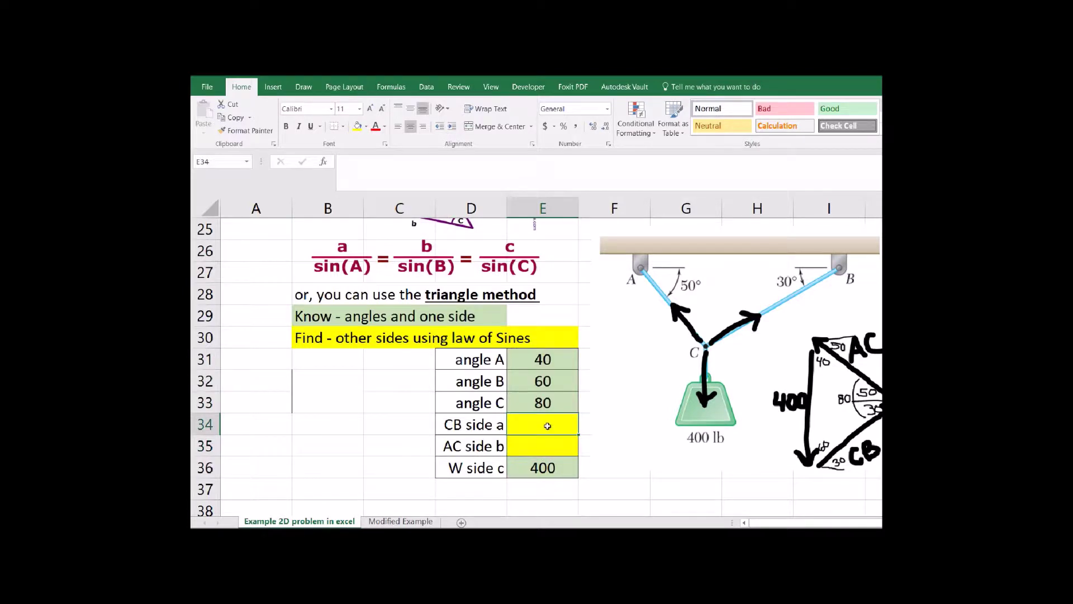
pyautogui.write('?')
pyautogui.press('Return')
# Add a yellow-filled ':)' note in the merged cell beside the table
pyautogui.click(330, 386)
pyautogui.write(':)')
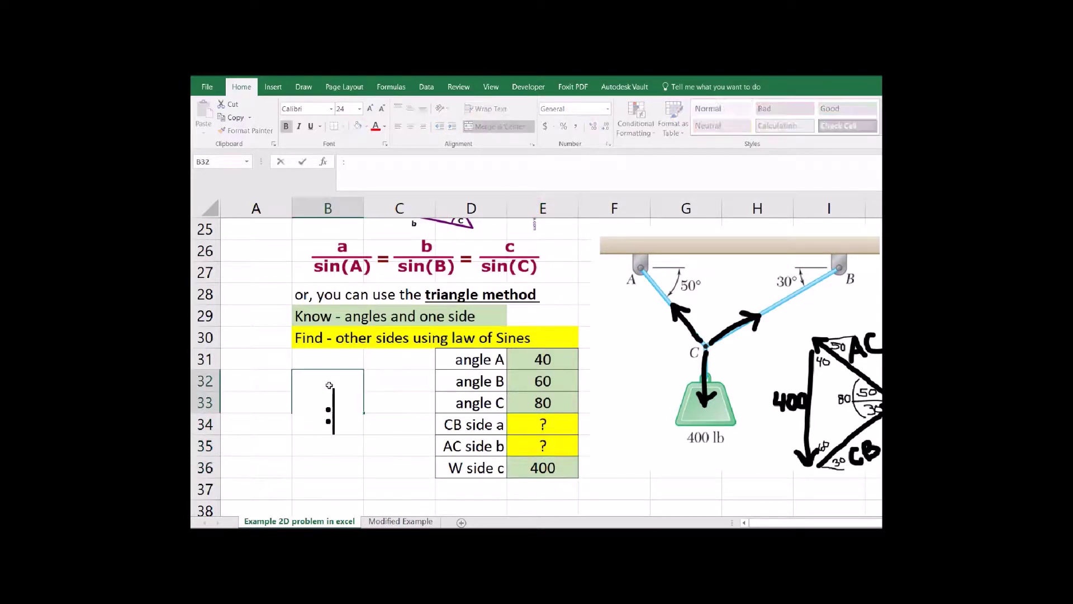
pyautogui.hotkey('ctrl', 'Return')
pyautogui.click(357, 126)
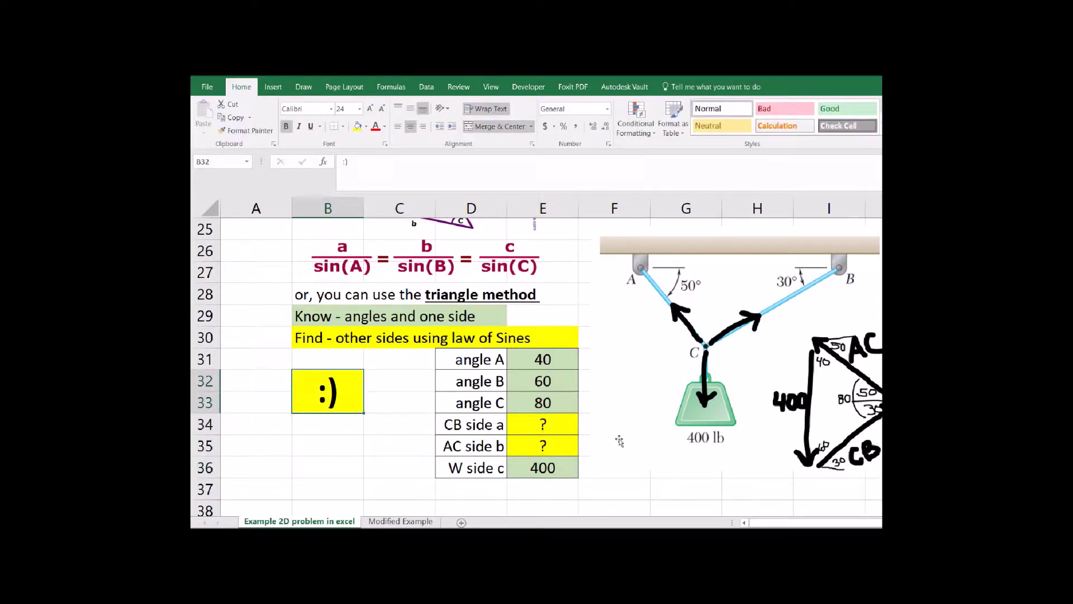
# Shift the formula picture and cable diagram picture slightly to the right
pyautogui.moveTo(486, 268)
pyautogui.mouseDown()
pyautogui.moveTo(506, 266)
pyautogui.moveTo(485, 269)
pyautogui.mouseUp()
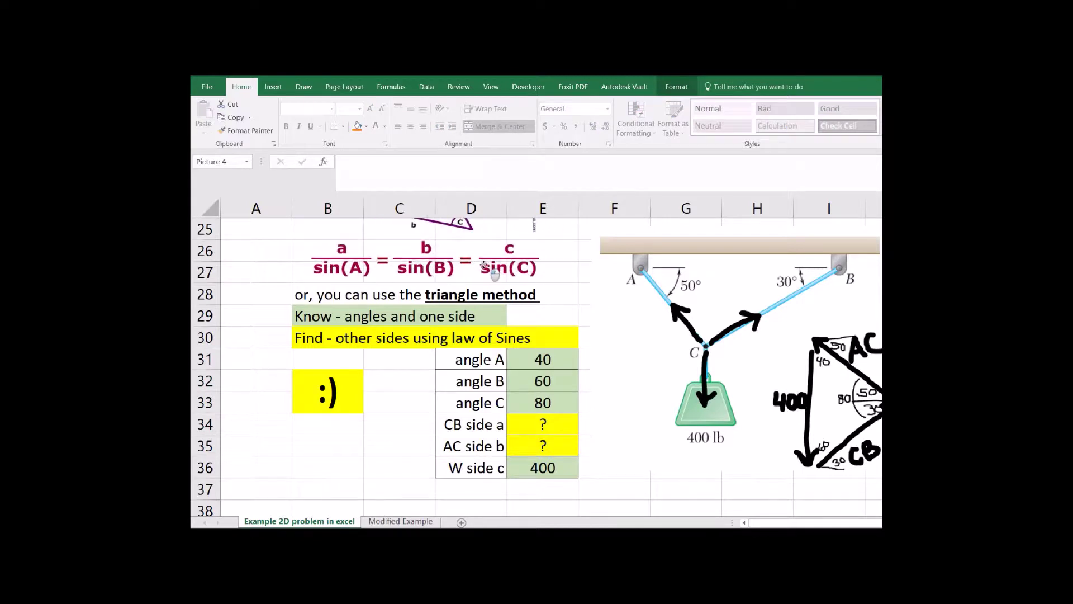
pyautogui.click(528, 420)
pyautogui.moveTo(707, 400)
pyautogui.mouseDown()
pyautogui.moveTo(877, 400)
pyautogui.moveTo(714, 416)
pyautogui.mouseUp()
pyautogui.click(559, 422)
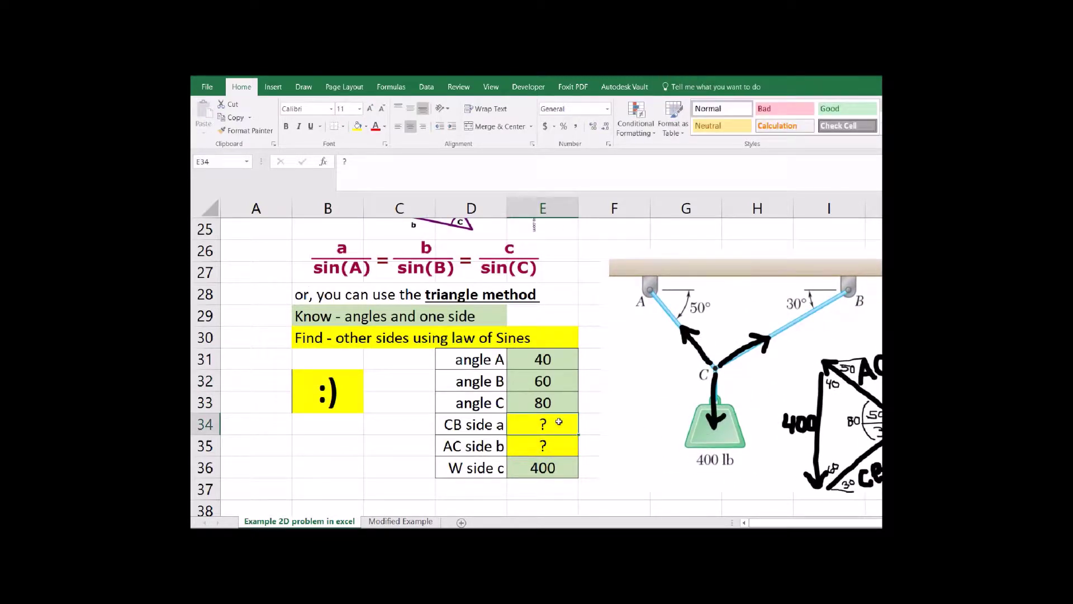
# Compute CB side a as 261.0815 with =(E36/SIN(RADIANS(E33)))*SIN(RADIANS(angle A))
pyautogui.write('=(')
pyautogui.click(540, 468)
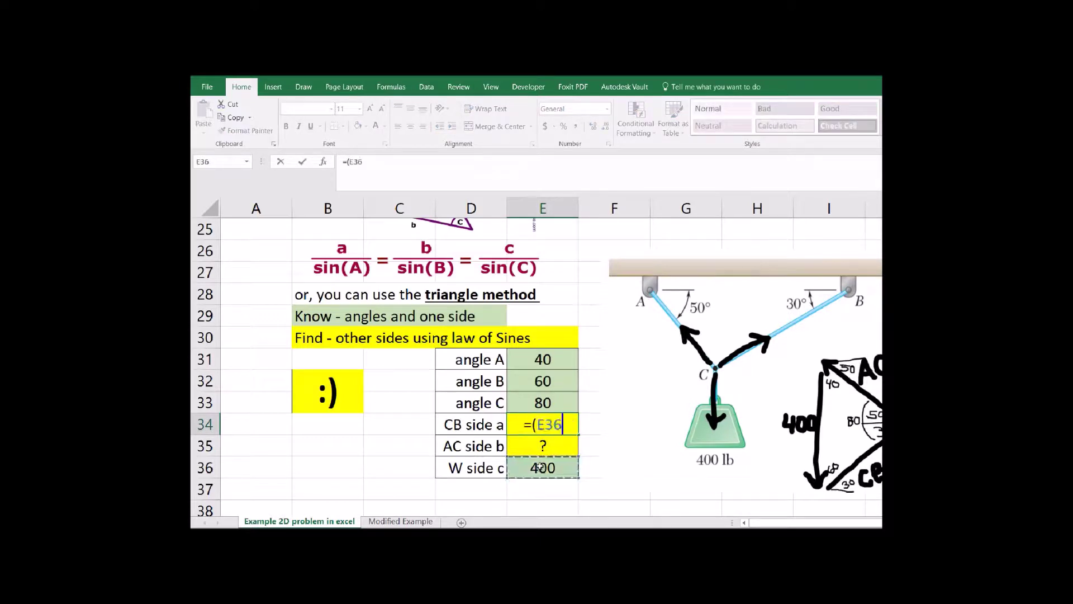
pyautogui.write('/Sin(Radians(')
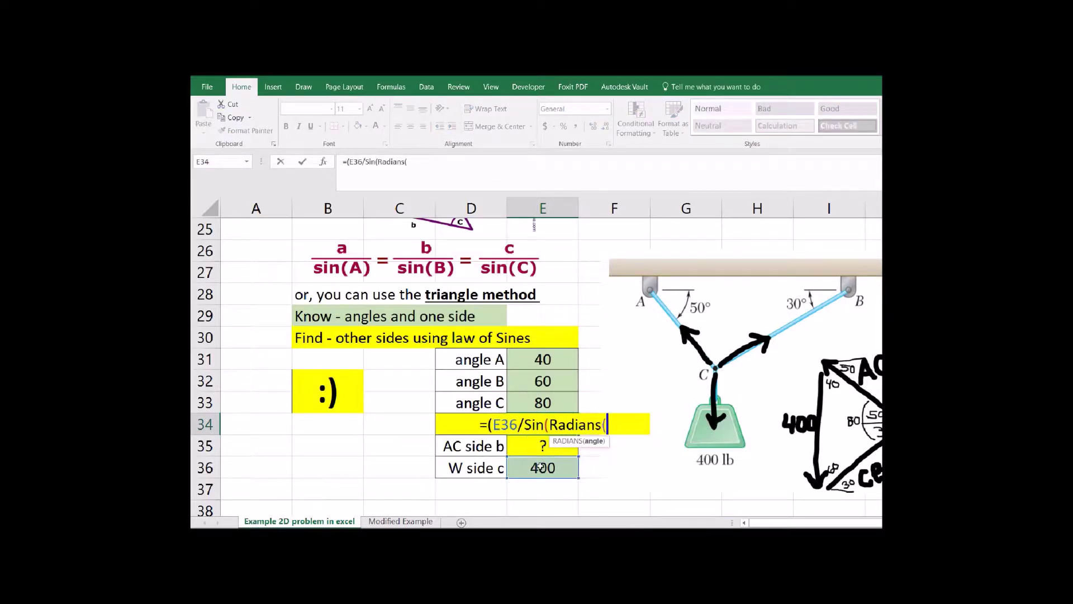
pyautogui.click(533, 399)
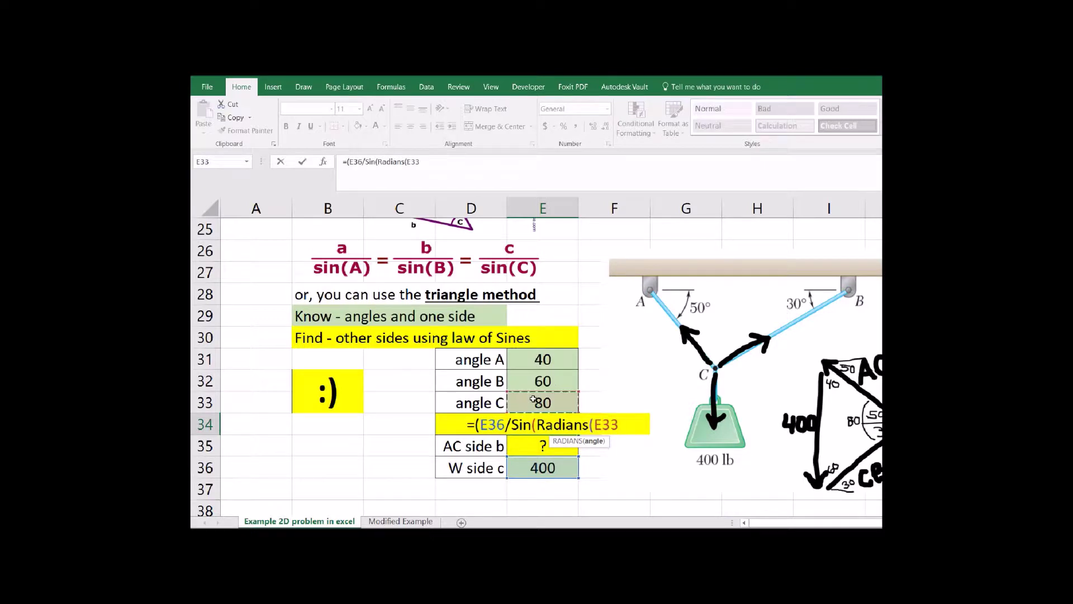
pyautogui.write(')))')
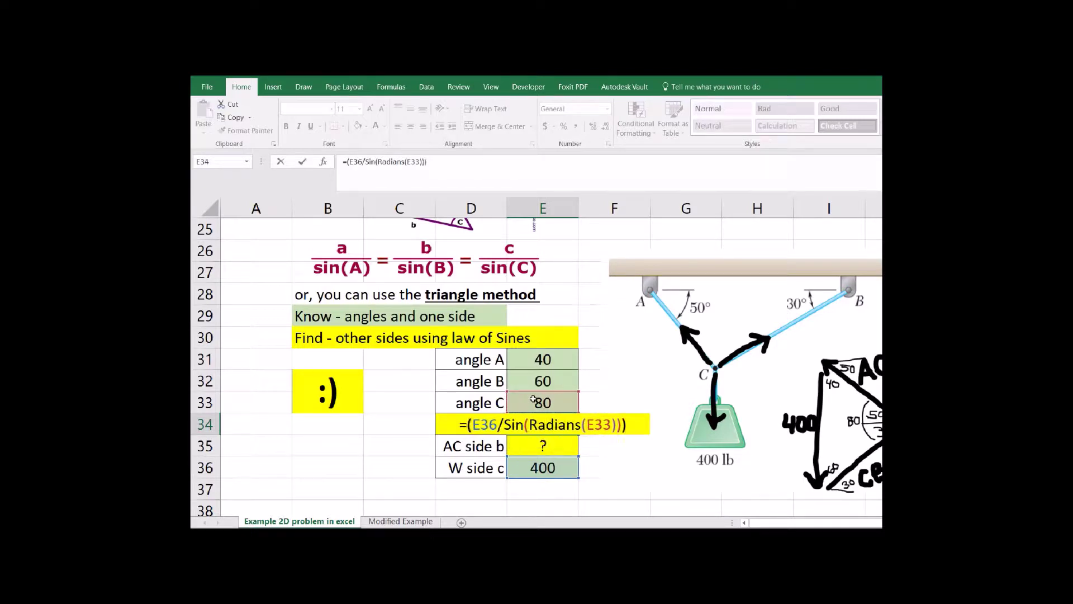
pyautogui.write('*Sin(Radians(')
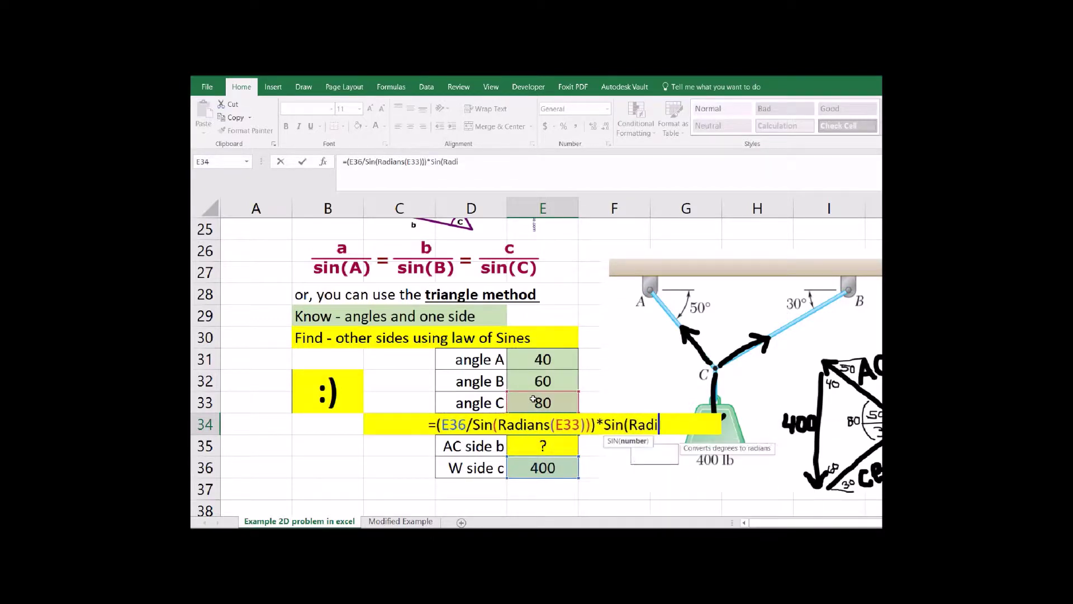
pyautogui.click(544, 359)
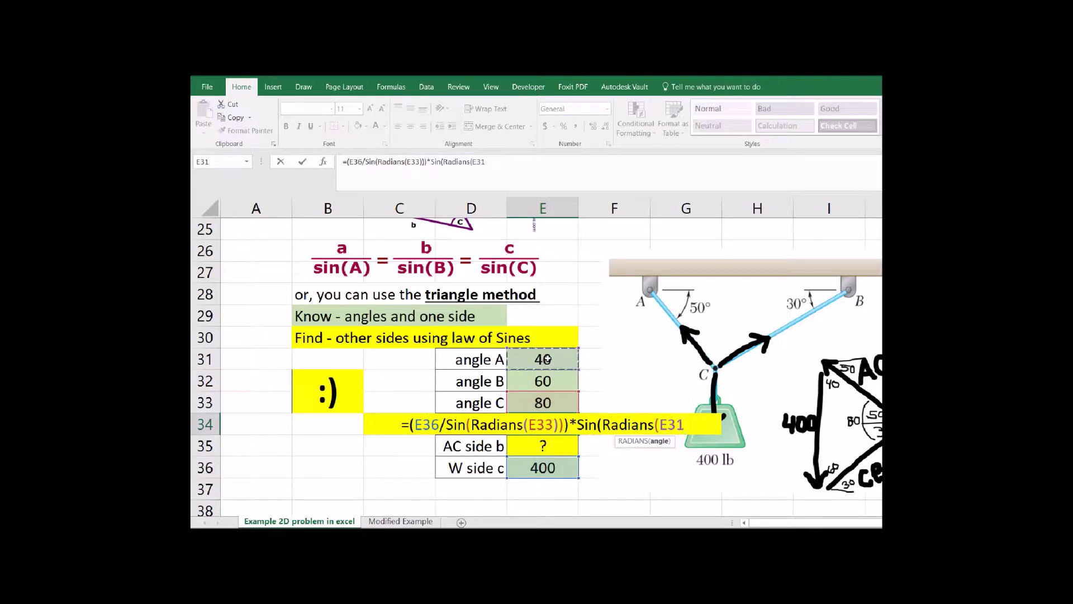
pyautogui.write('))')
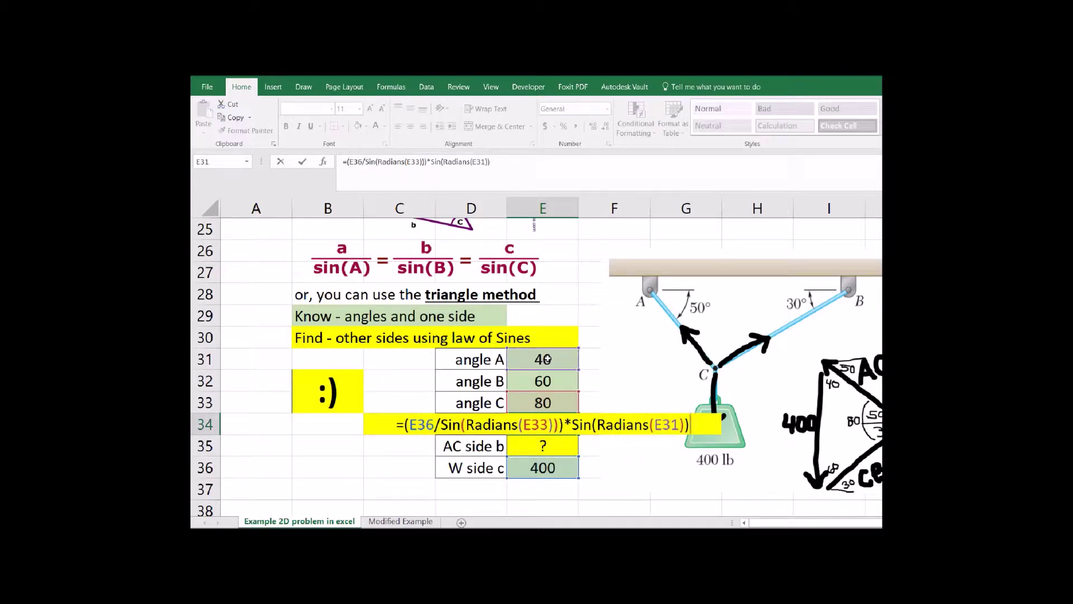
pyautogui.press('Return')
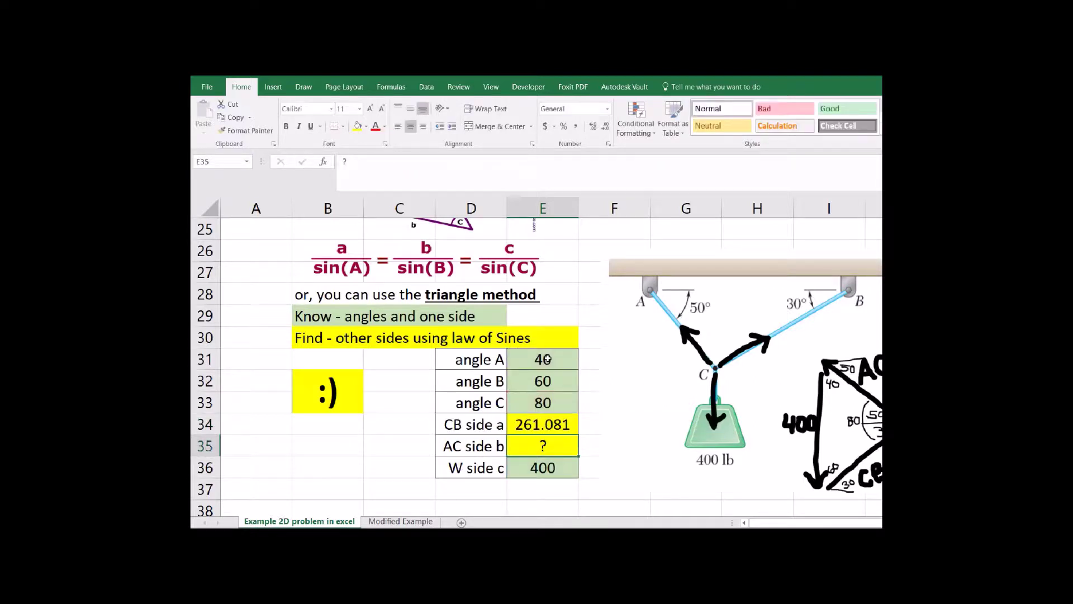
# Compute AC side b as 351.754 in E35 using angles C and B, accepting Excel's correction
pyautogui.write('=')
pyautogui.click(551, 468)
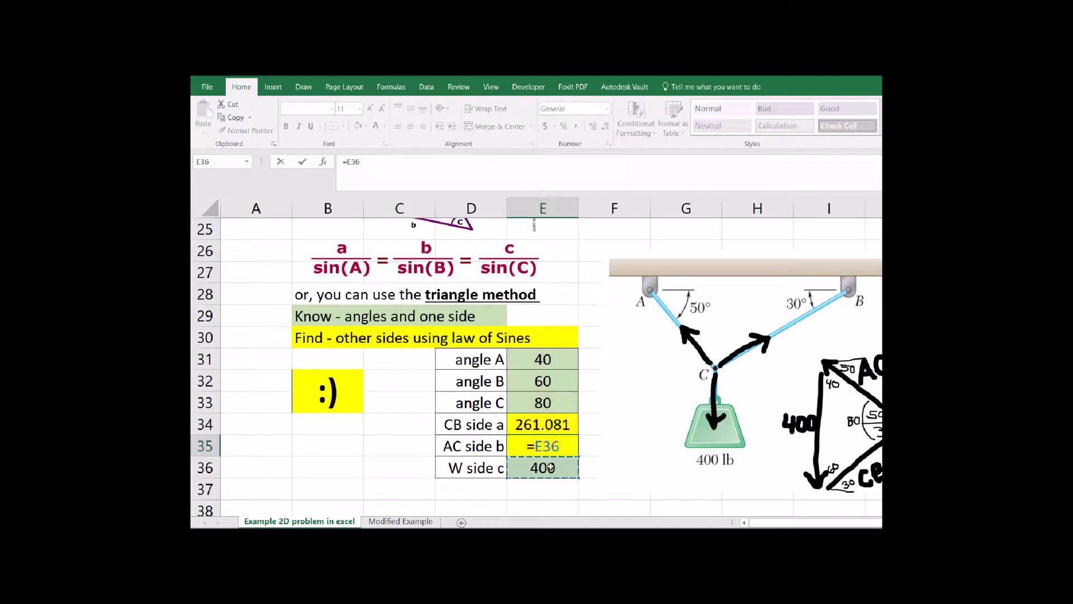
pyautogui.click(535, 445)
pyautogui.write('(E36/Sin(Radians(')
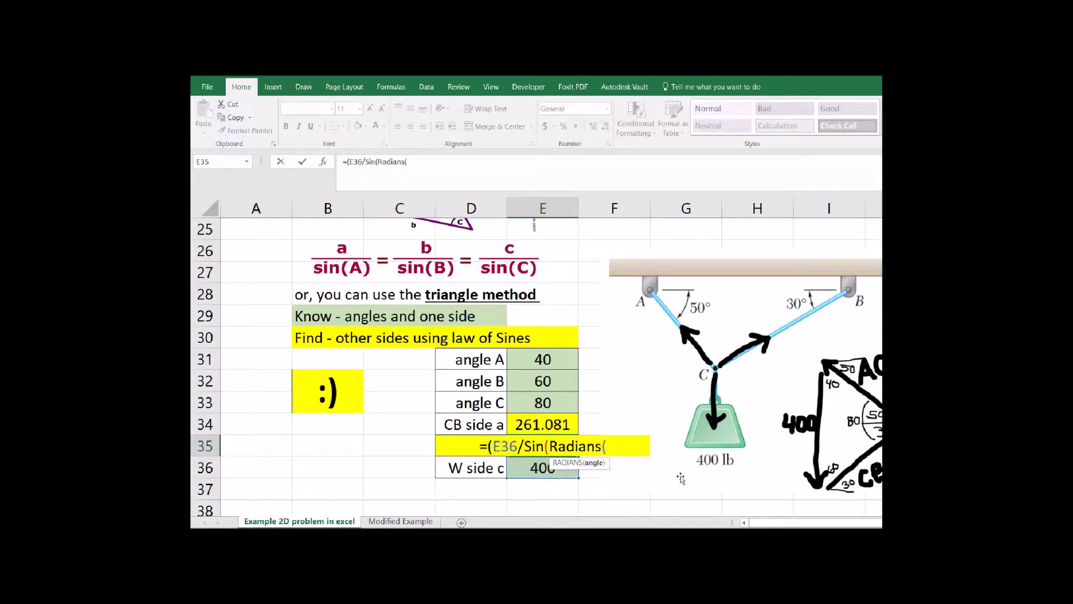
pyautogui.click(541, 401)
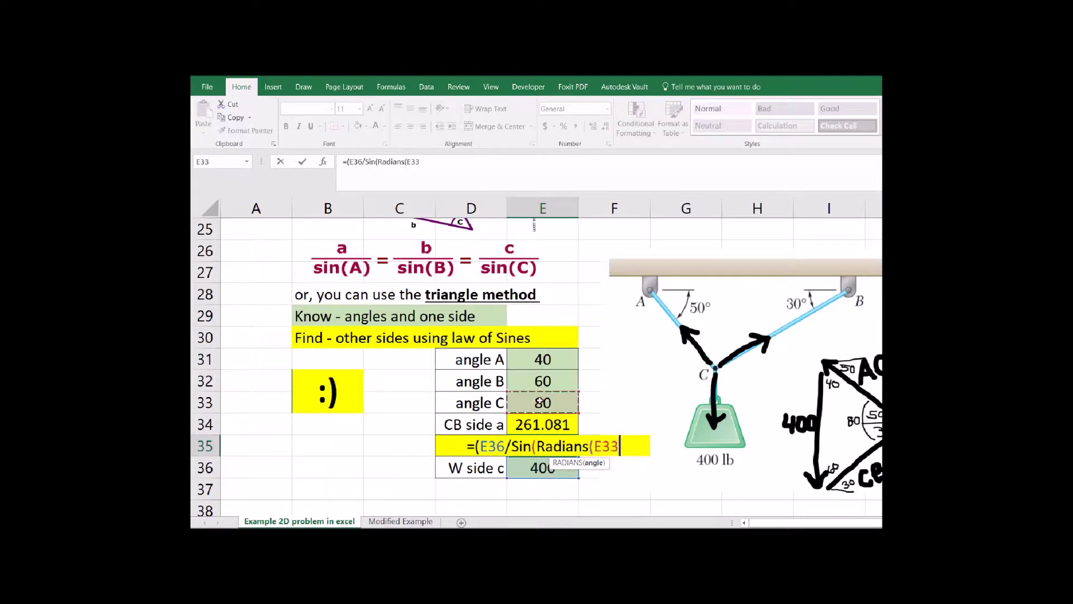
pyautogui.write('))*Sin(Ra')
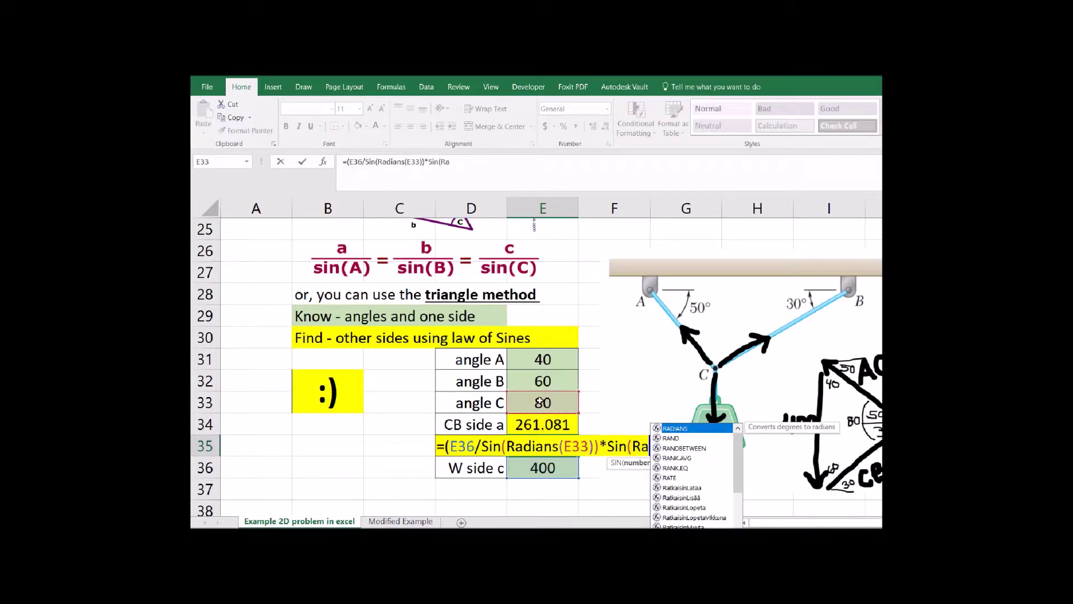
pyautogui.write('dians(')
pyautogui.click(554, 379)
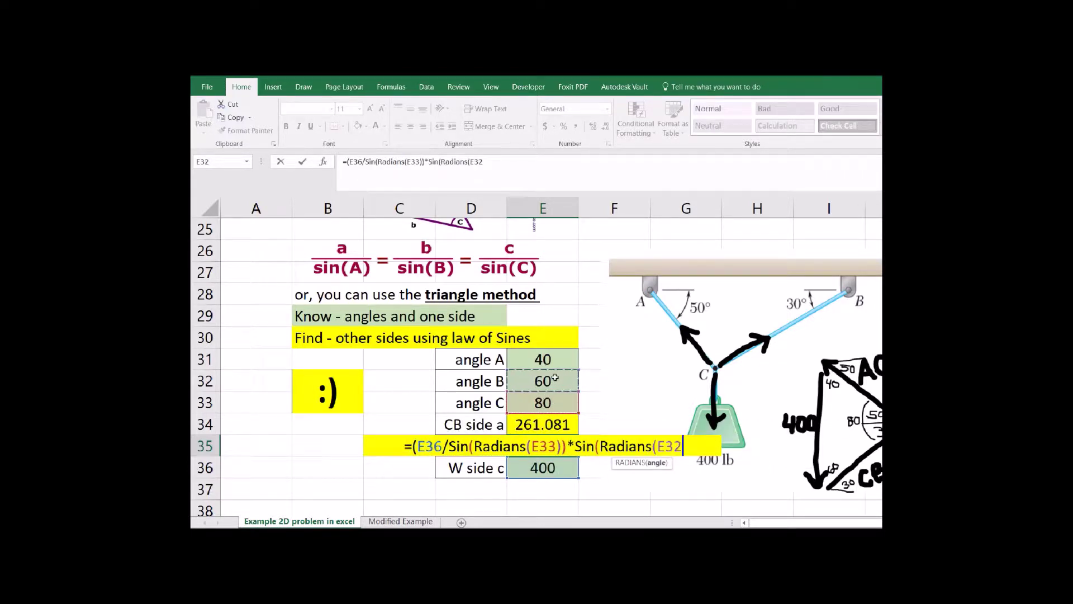
pyautogui.write('))')
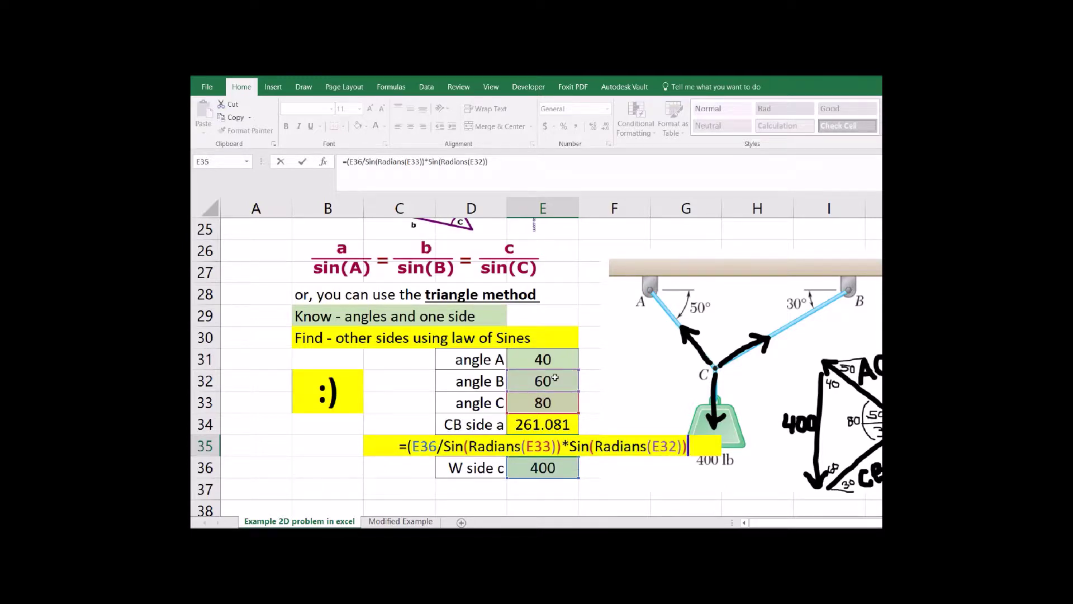
pyautogui.press('Return')
pyautogui.click(620, 349)
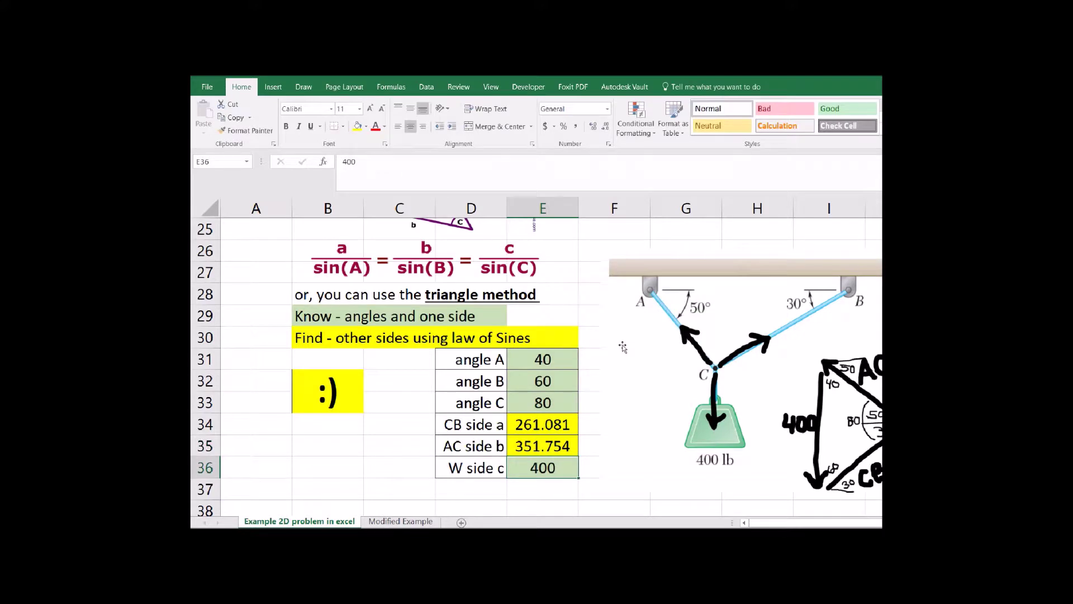
pyautogui.click(532, 444)
pyautogui.click(410, 439)
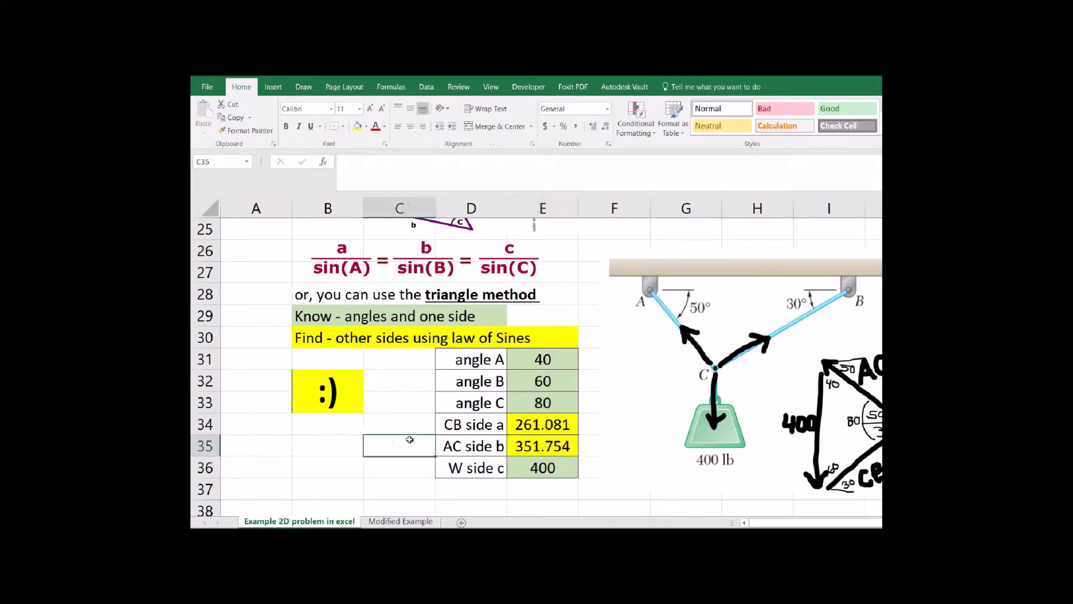
# Link the AC force in F15 to side b with =E35
pyautogui.keyDown('ctrl'); pyautogui.scroll(-6, 626, 410); pyautogui.keyUp('ctrl')
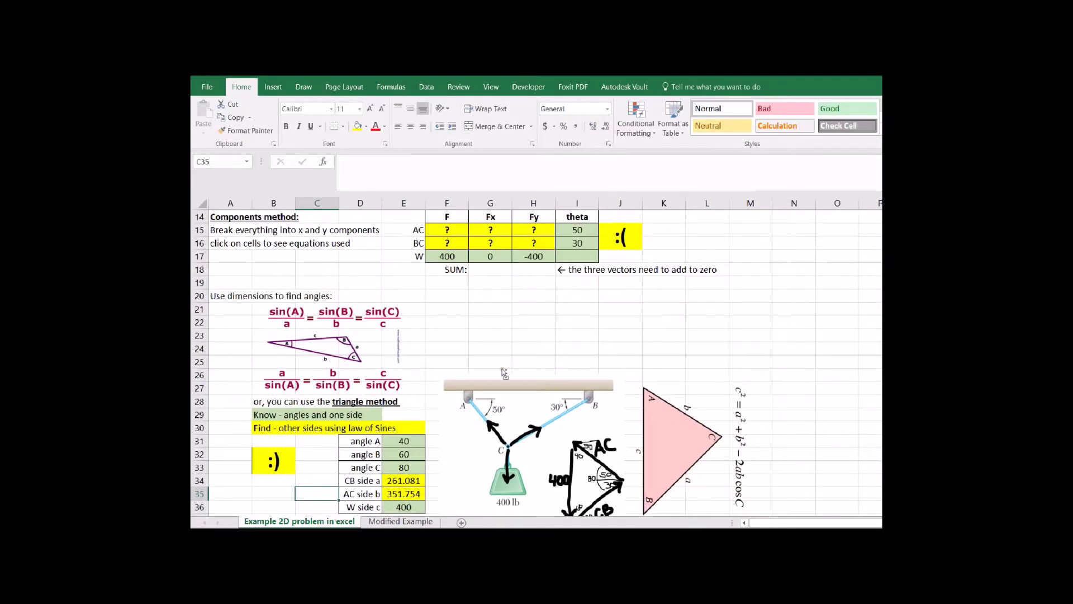
pyautogui.click(415, 237)
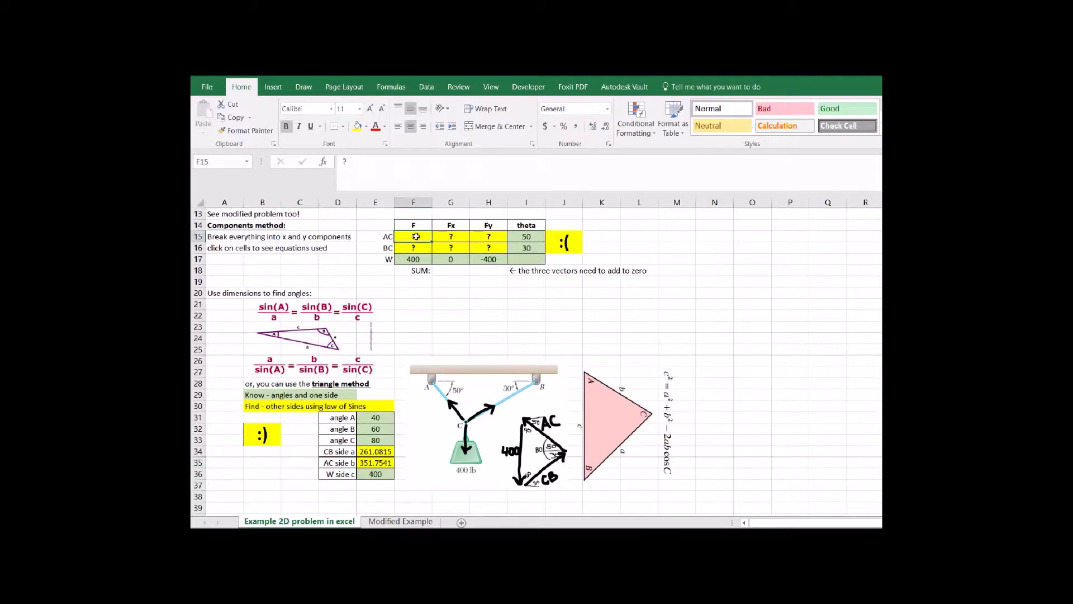
pyautogui.write('=E35')
pyautogui.press('Return')
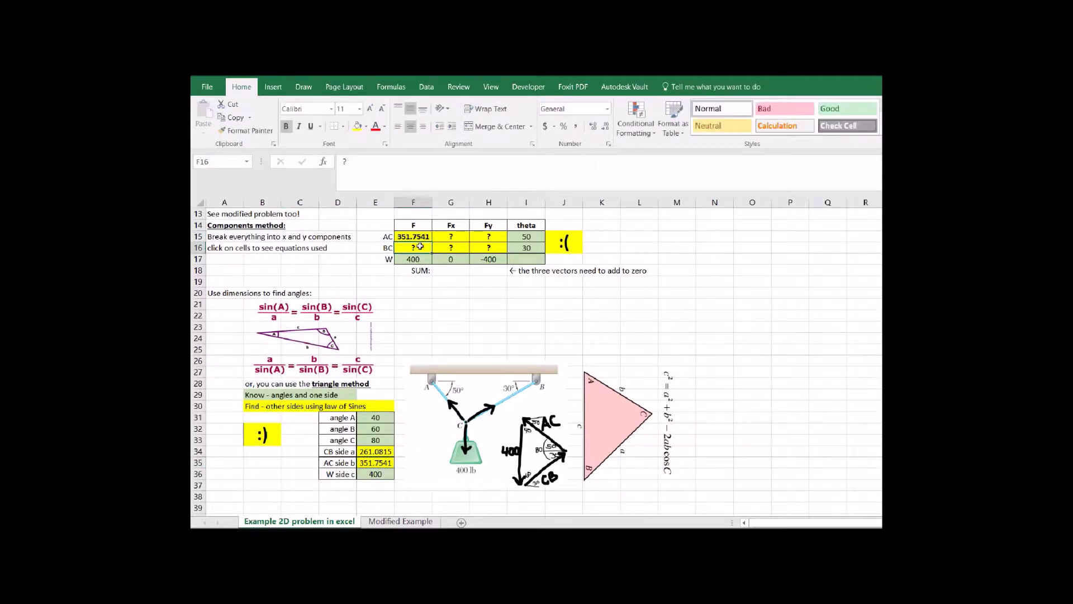
# Link the BC force in F16 to side a (261.0815) with =E34
pyautogui.write('=')
pyautogui.click(372, 451)
pyautogui.press('Return')
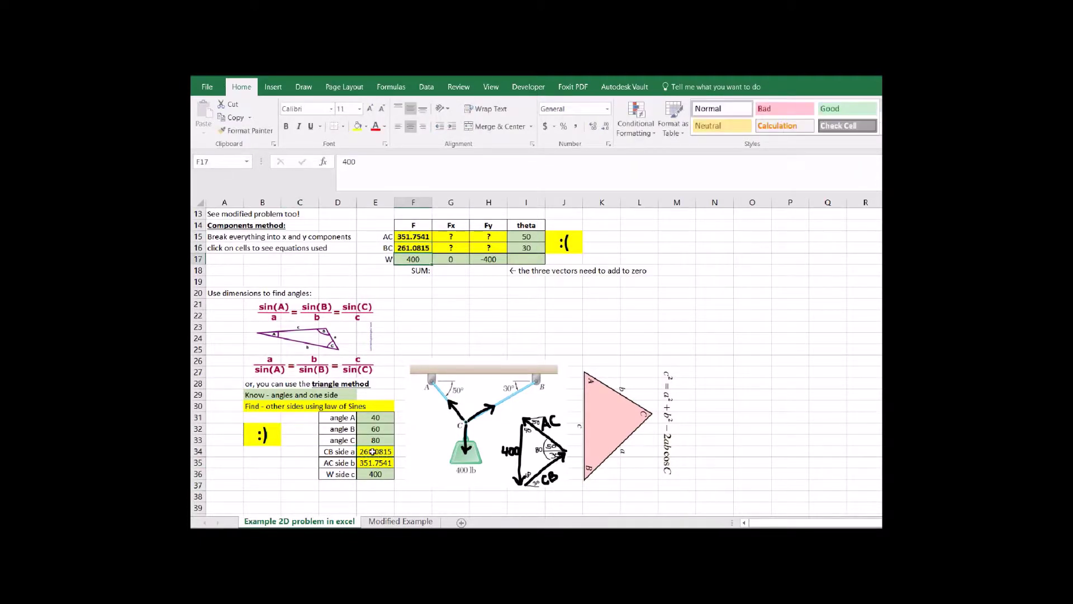
pyautogui.click(464, 326)
pyautogui.scroll(4, 481, 384)
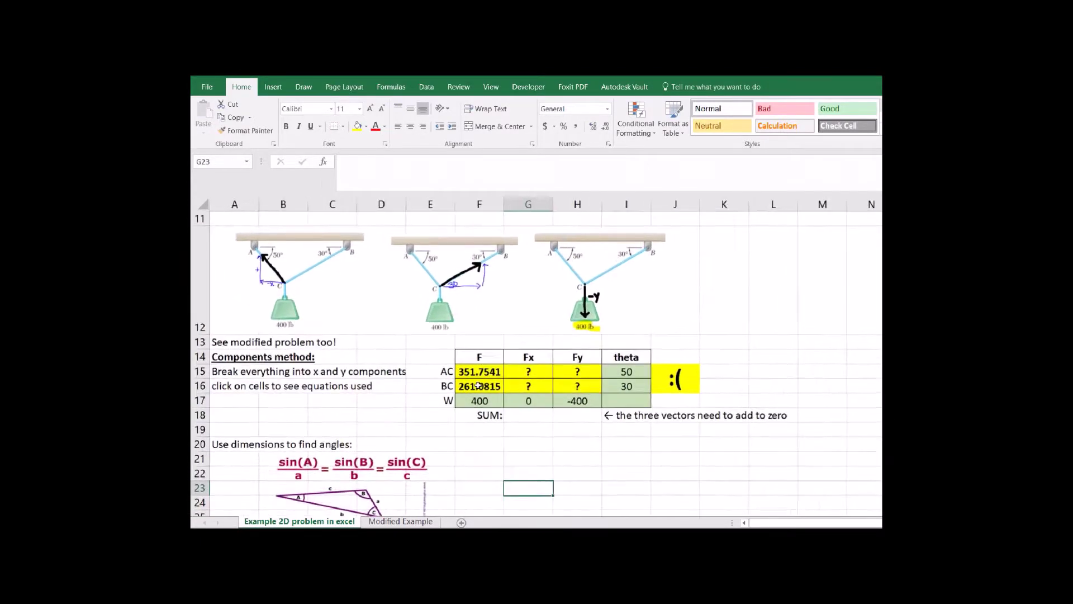
pyautogui.scroll(1, 546, 381)
# Compute AC's Fx in G15 as -226.103 with =-F15*COS(RADIANS(I15))
pyautogui.click(604, 430)
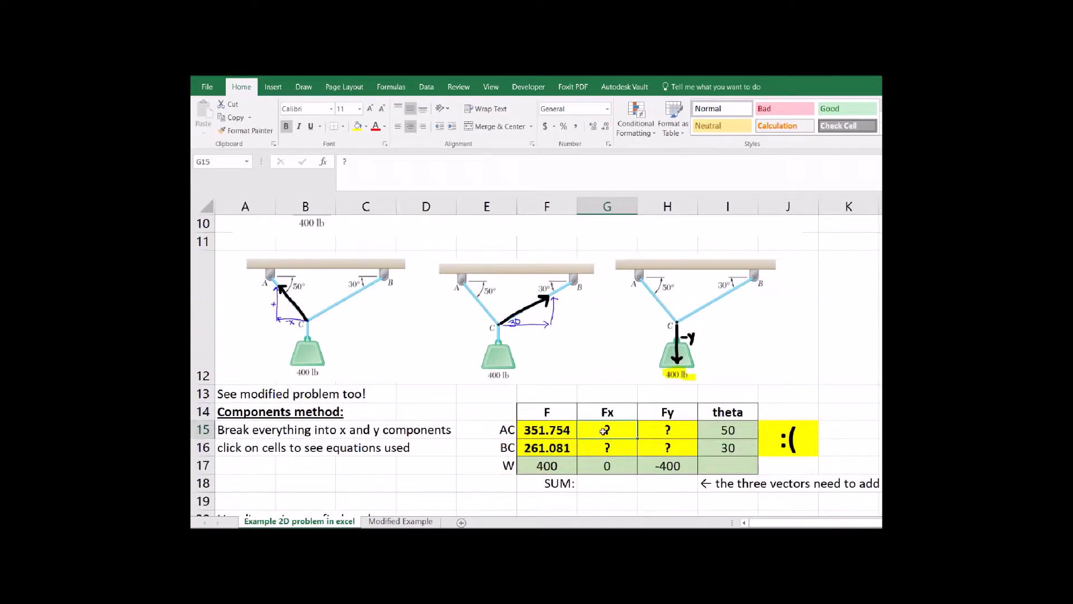
pyautogui.scroll(2, 604, 430)
pyautogui.scroll(1, 537, 357)
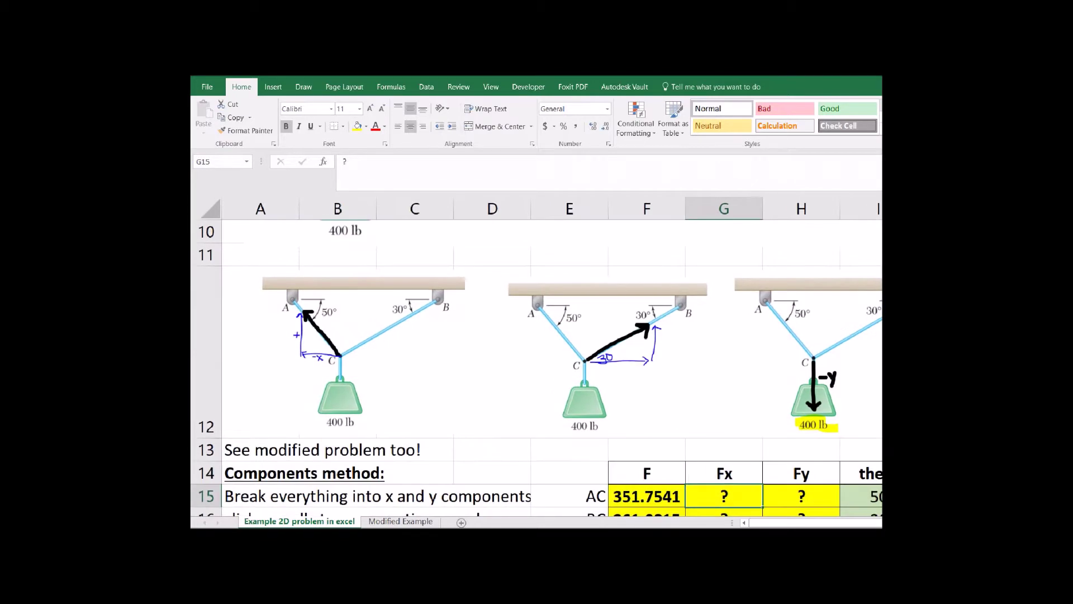
pyautogui.scroll(-3, 731, 451)
pyautogui.scroll(2, 730, 450)
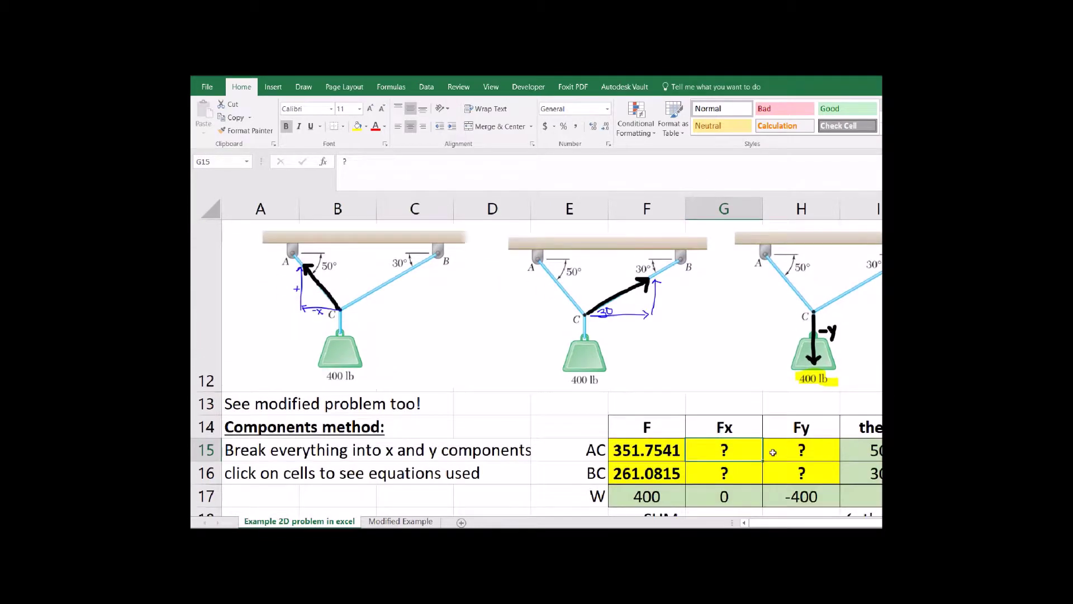
pyautogui.write('=')
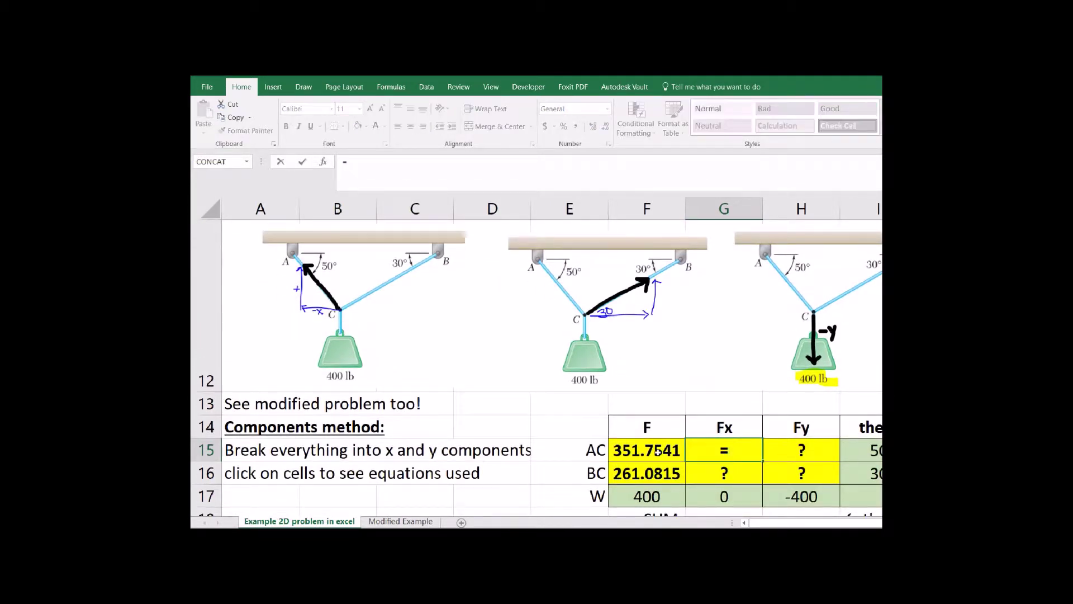
pyautogui.click(658, 451)
pyautogui.write('*')
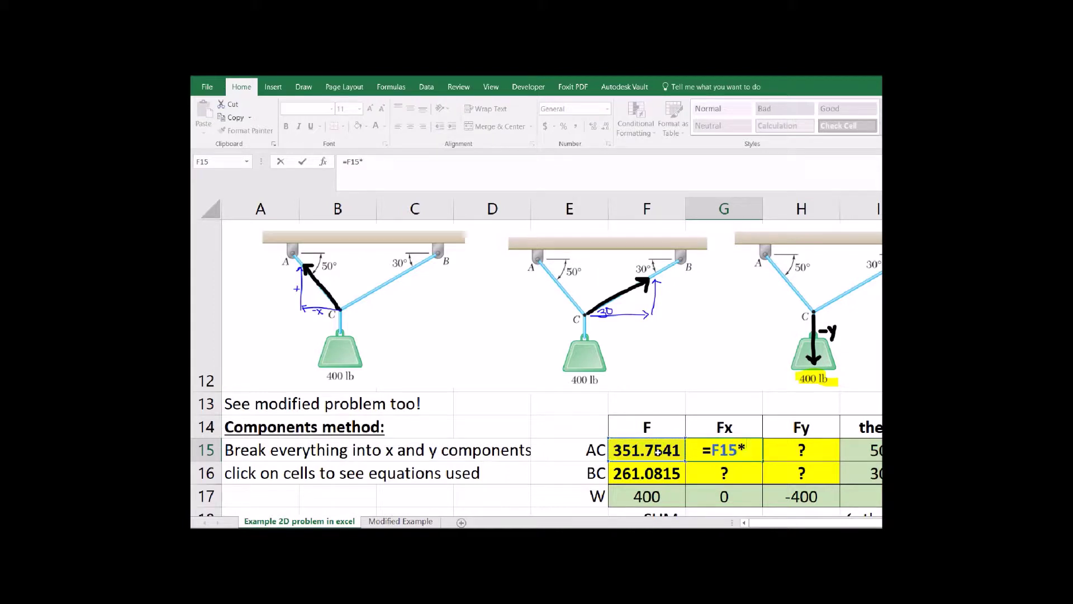
pyautogui.write('Cos(Radians(')
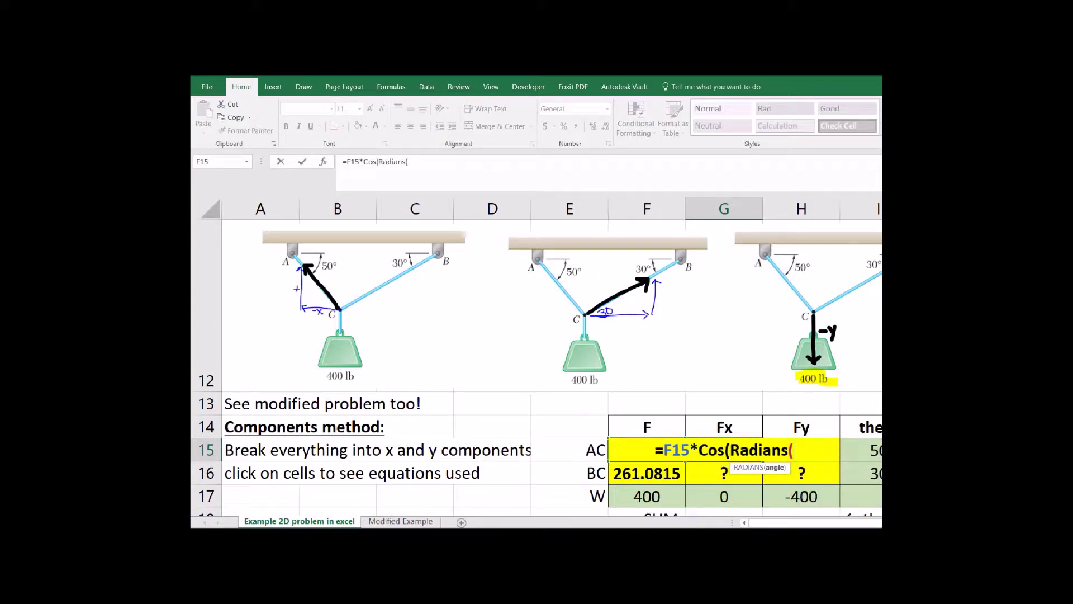
pyautogui.click(861, 449)
pyautogui.write('))')
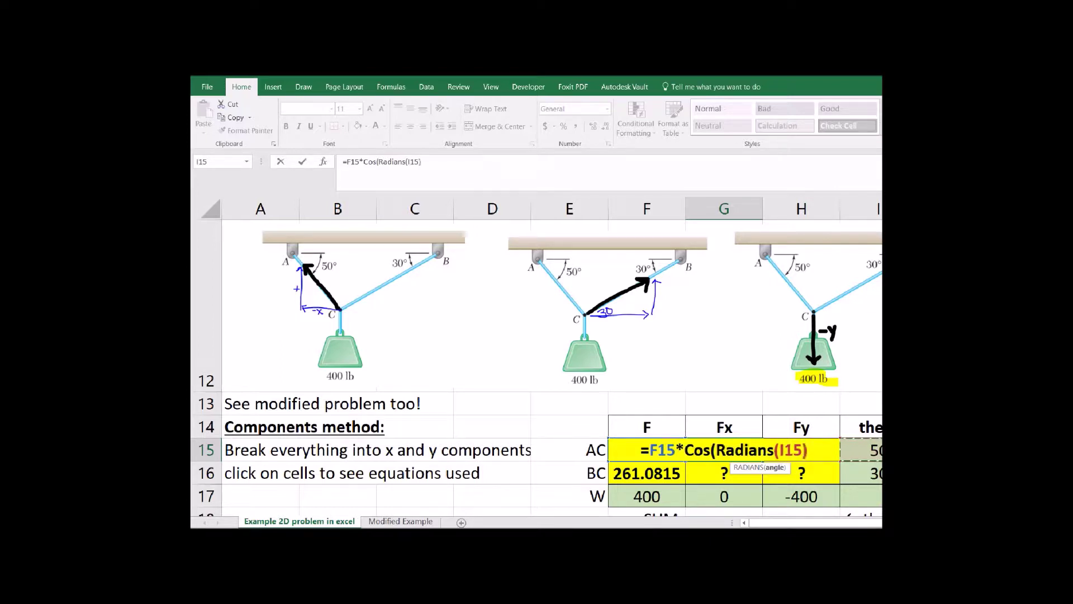
pyautogui.write('-')
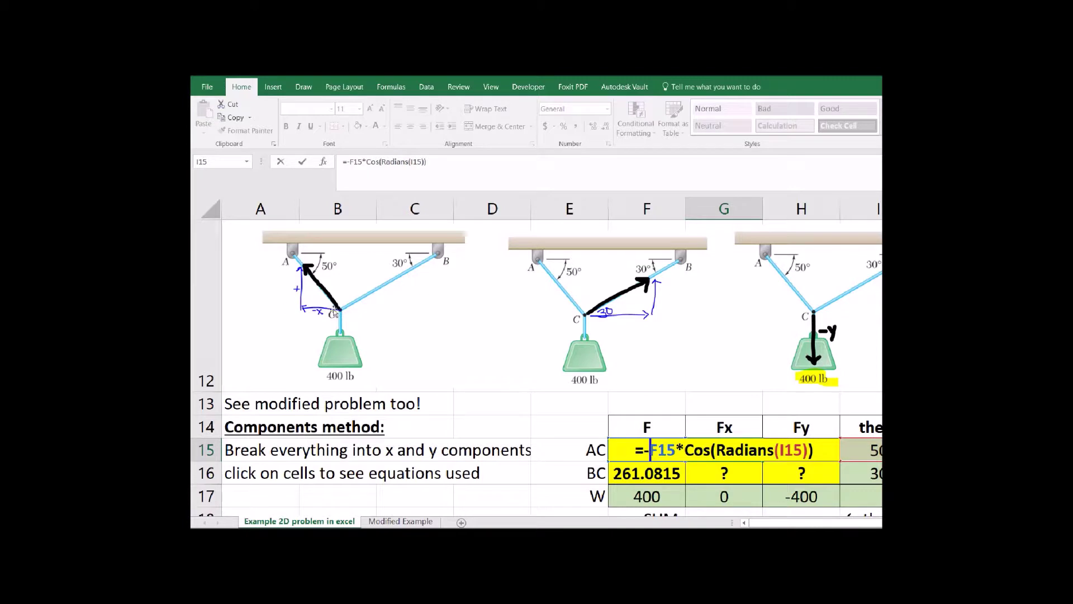
pyautogui.press('End')
pyautogui.press('Return')
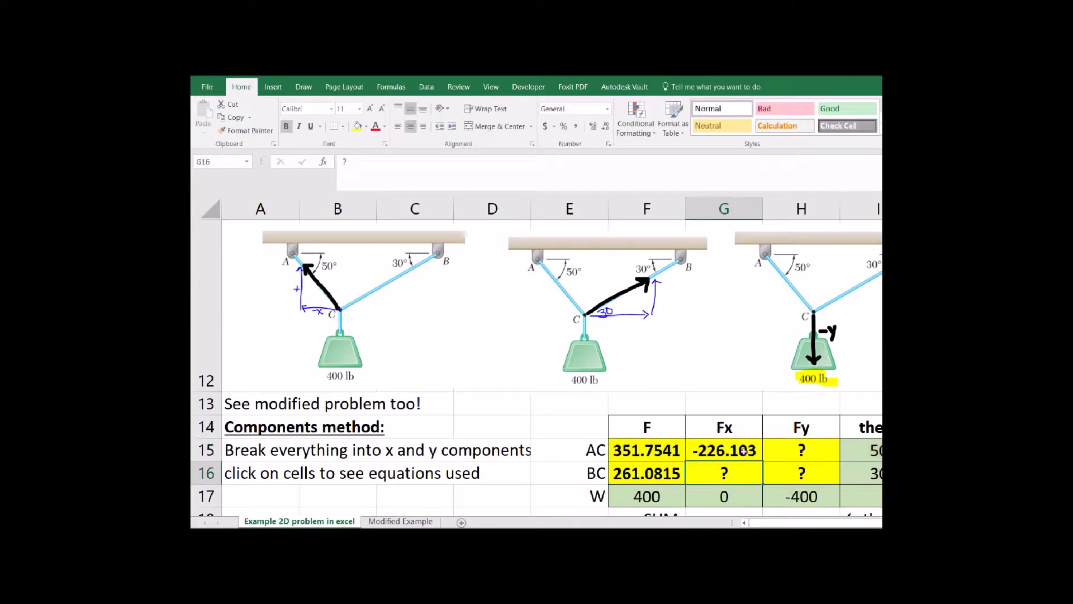
pyautogui.click(801, 450)
# Compute AC's Fy in H15 as 269.4593 with =F15*SIN(RADIANS(I15))
pyautogui.write('=')
pyautogui.click(653, 453)
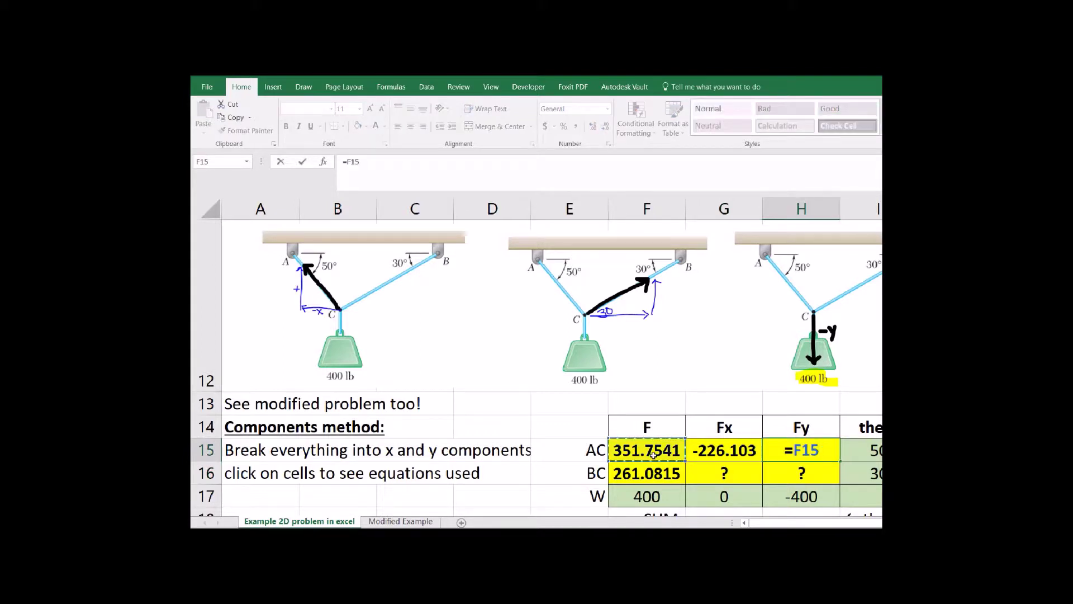
pyautogui.write('*Sin(Radians(')
pyautogui.press('Right')
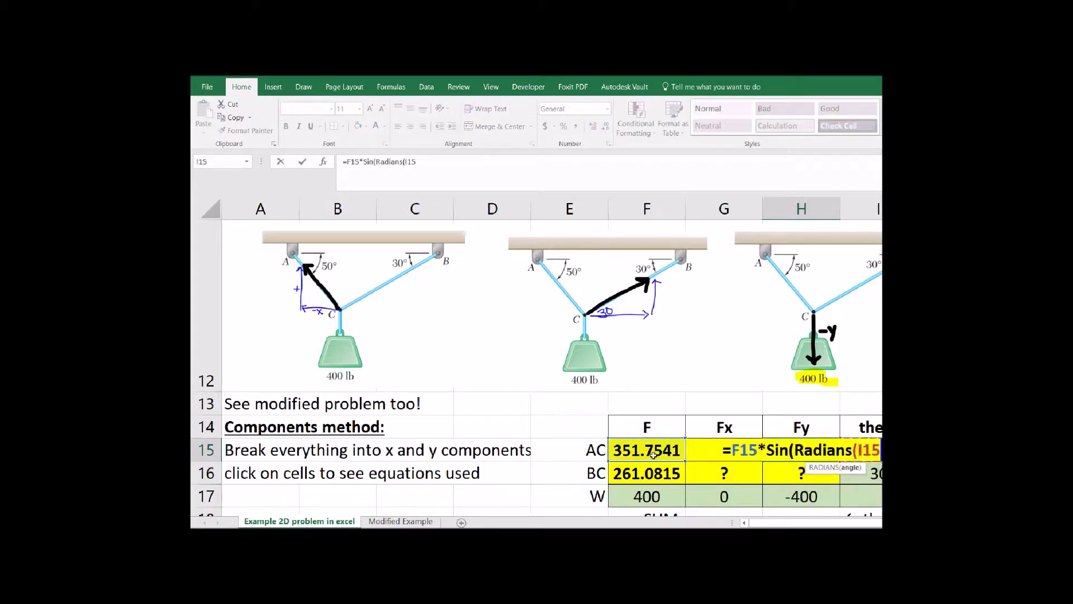
pyautogui.write('))')
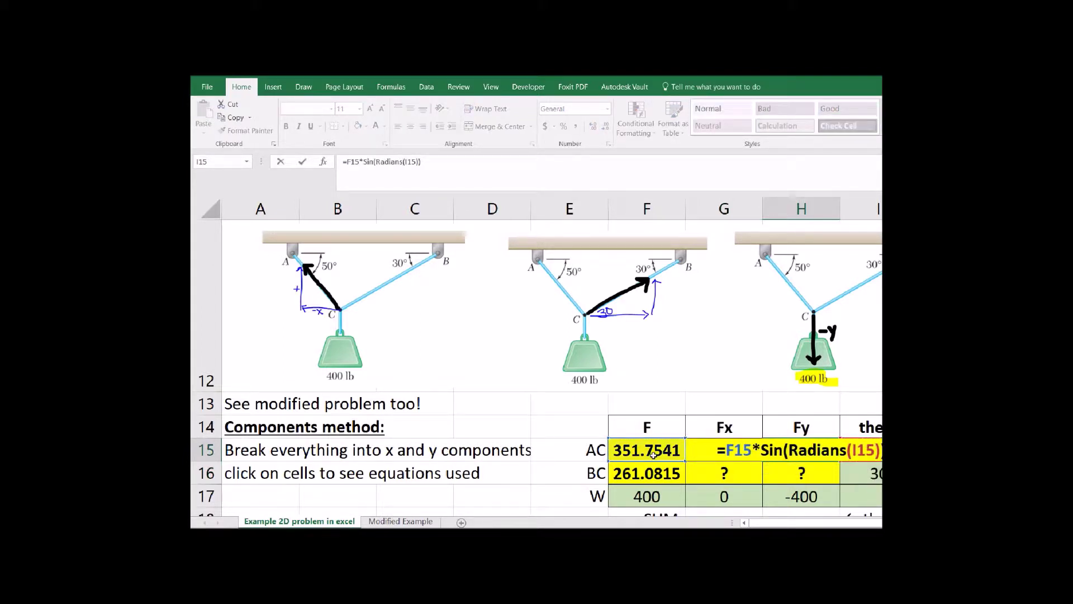
pyautogui.press('Return')
# Copy the Fx formula to G16 and drop its minus sign, giving BC Fx 226.1032
pyautogui.click(729, 453)
pyautogui.moveTo(762, 461); pyautogui.dragTo(741, 472)
pyautogui.click(348, 161)
pyautogui.press('BackSpace')
pyautogui.press('Return')
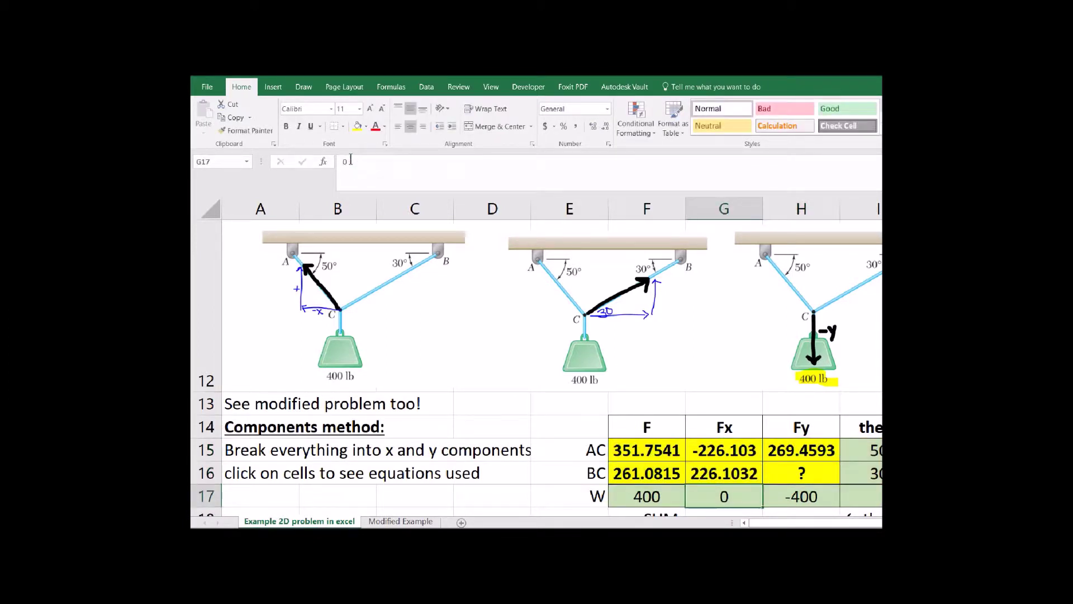
pyautogui.click(738, 473)
pyautogui.doubleClick(737, 472)
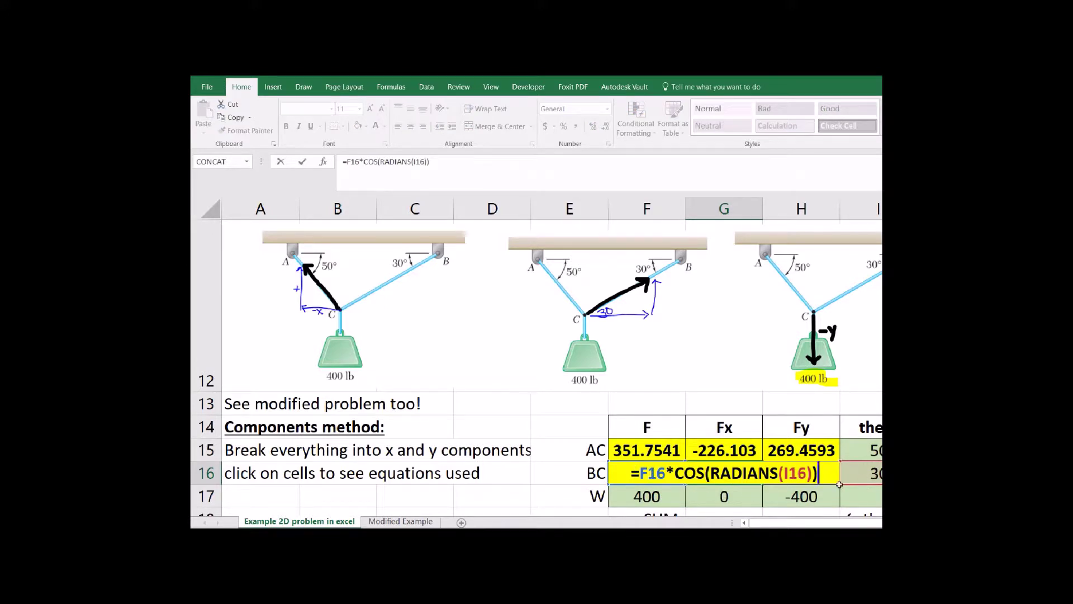
pyautogui.press('Return')
# Copy the Fy formula down to H16, giving BC Fy 130.5407
pyautogui.click(801, 450)
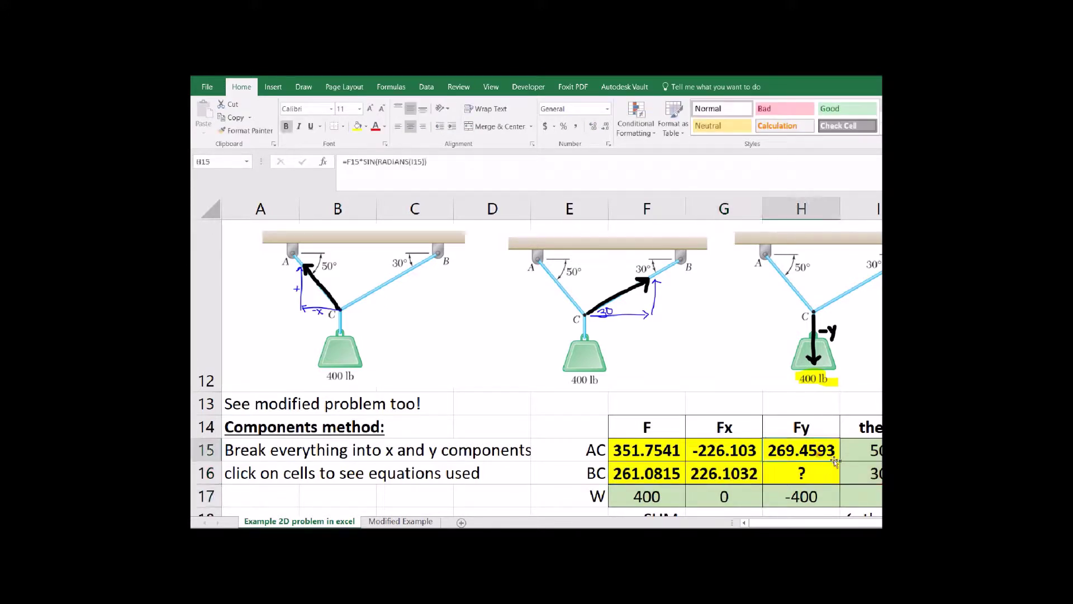
pyautogui.moveTo(839, 461); pyautogui.dragTo(826, 481)
pyautogui.scroll(-1, 788, 390)
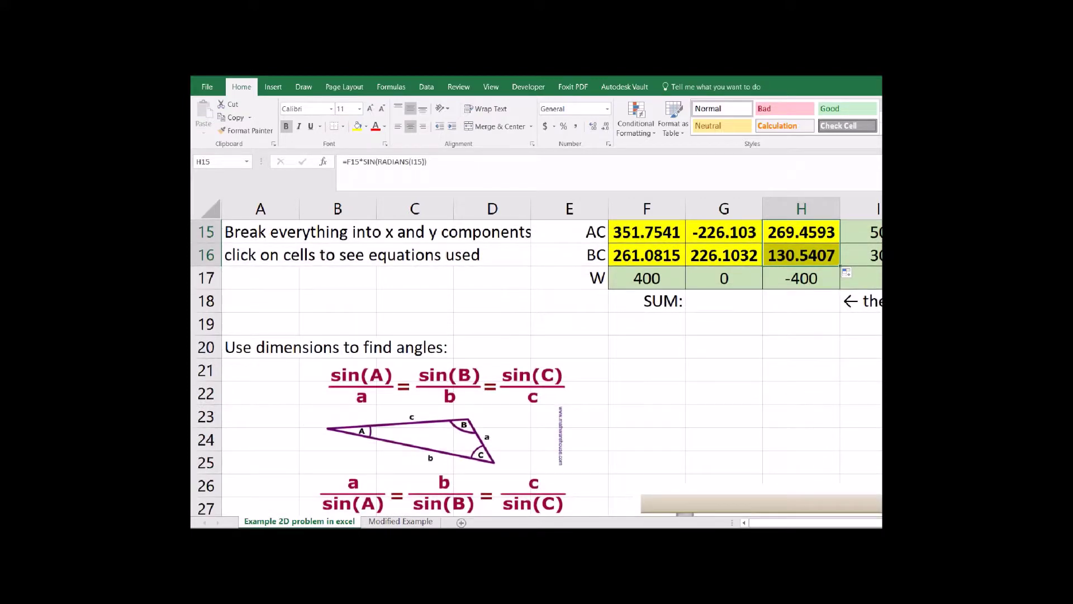
pyautogui.scroll(1, 800, 474)
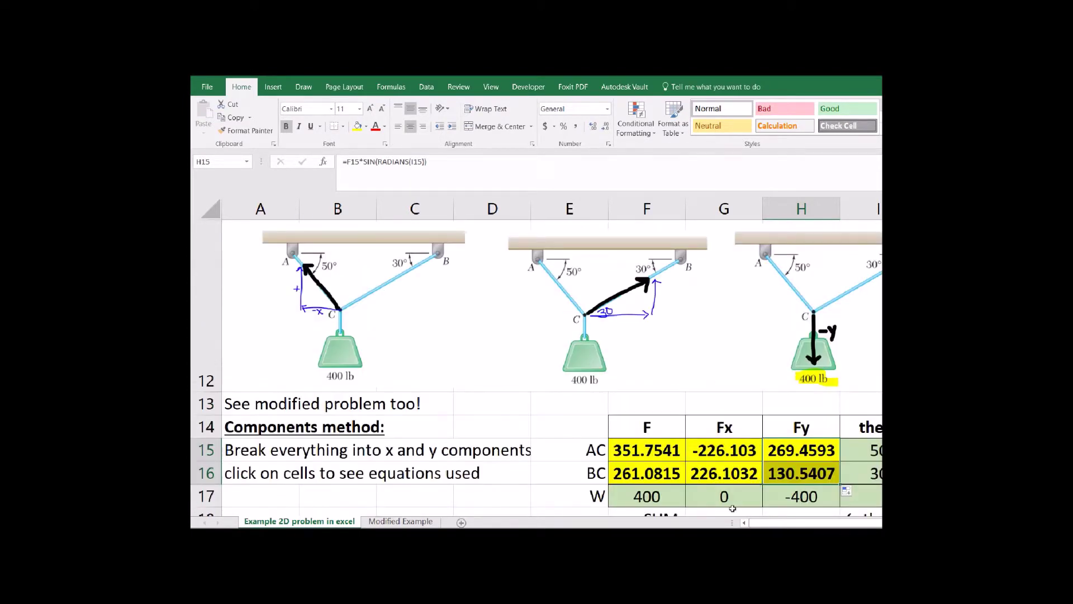
pyautogui.click(732, 508)
# Total G15:G17 in G18 with =SUM and copy it to H18, both reading 0.00
pyautogui.write('=SUM(')
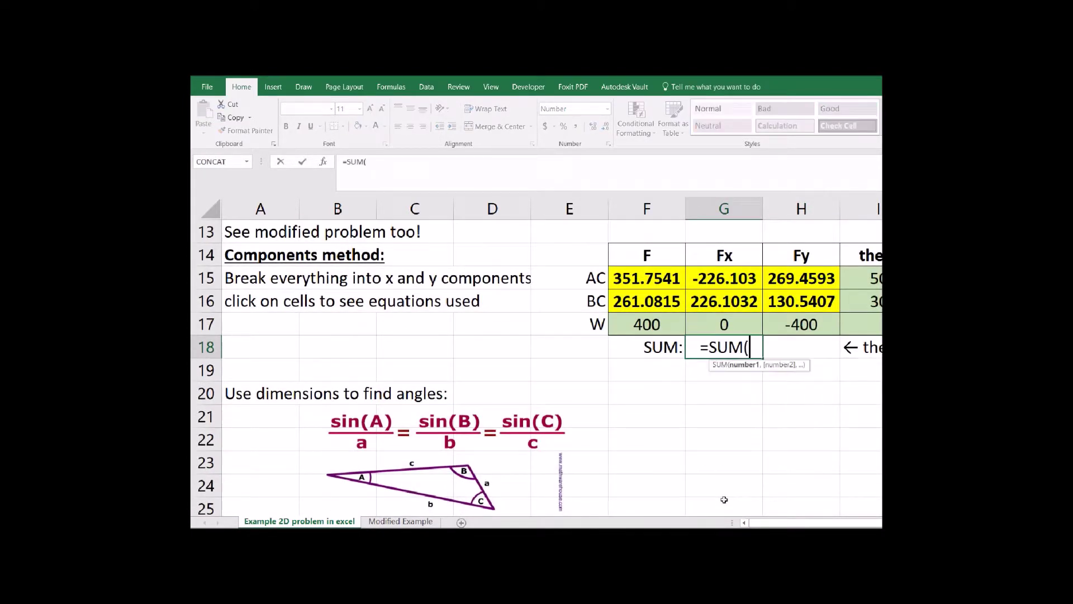
pyautogui.moveTo(739, 280); pyautogui.dragTo(741, 316)
pyautogui.press('Return')
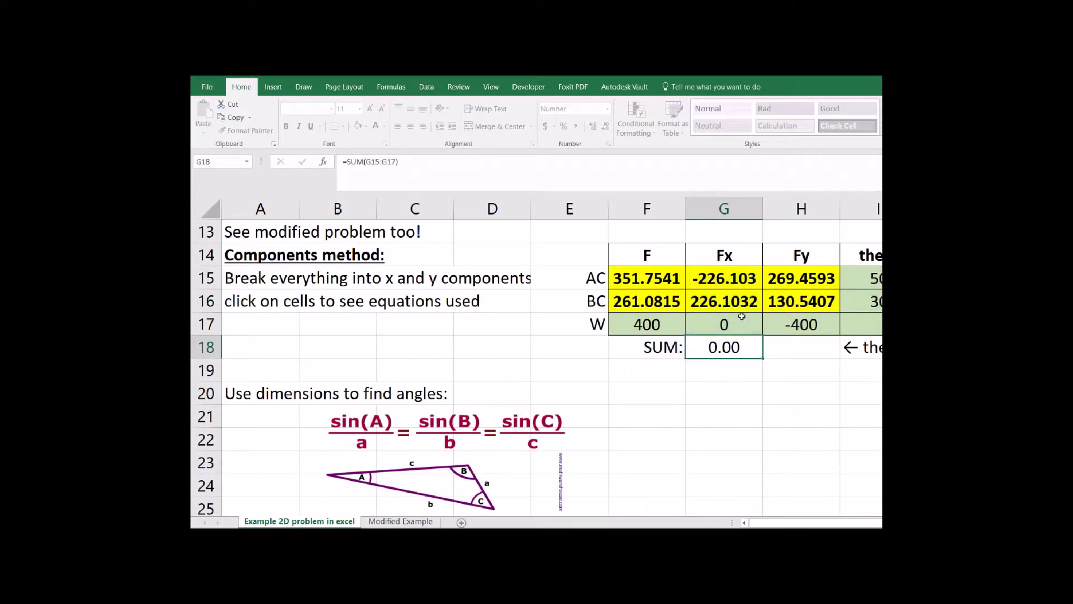
pyautogui.moveTo(761, 358); pyautogui.dragTo(821, 353)
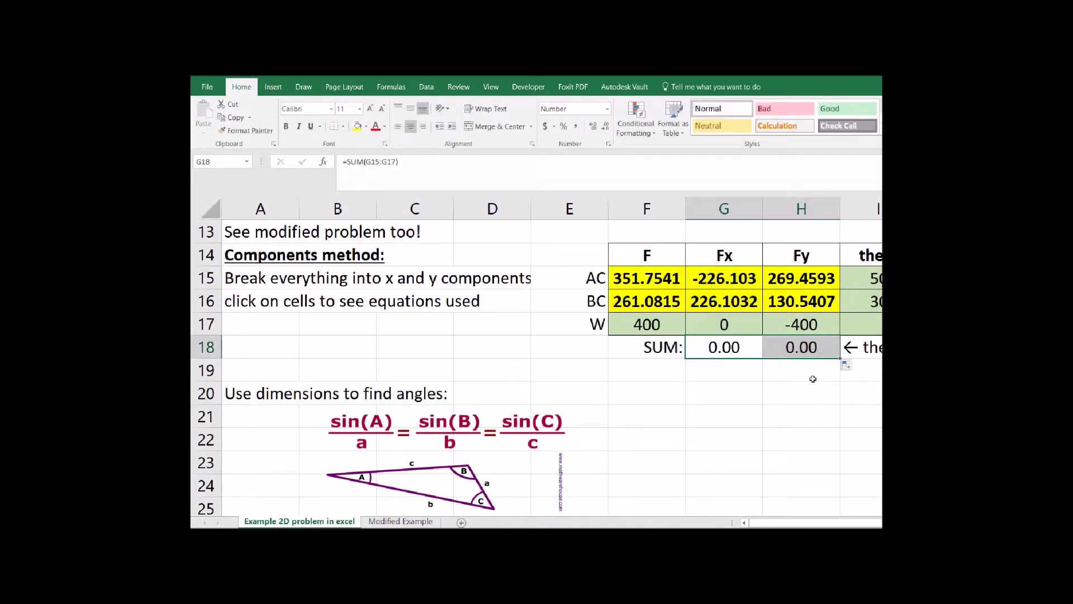
pyautogui.click(801, 347)
pyautogui.doubleClick(802, 347)
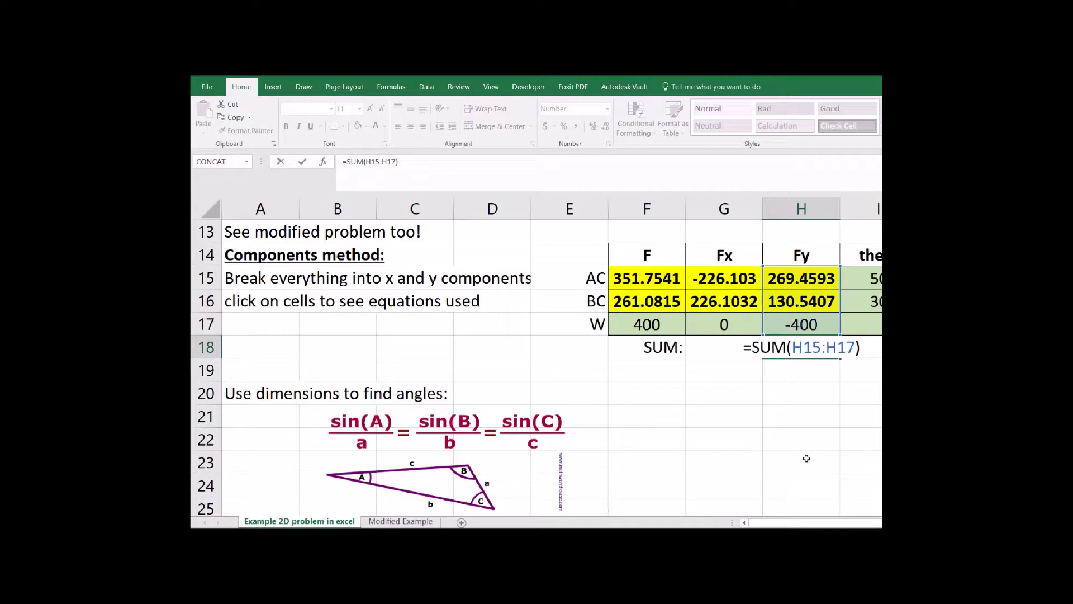
pyautogui.press('Return')
pyautogui.press('Up')
pyautogui.press('Up')
pyautogui.press('Right')
pyautogui.press('Right')
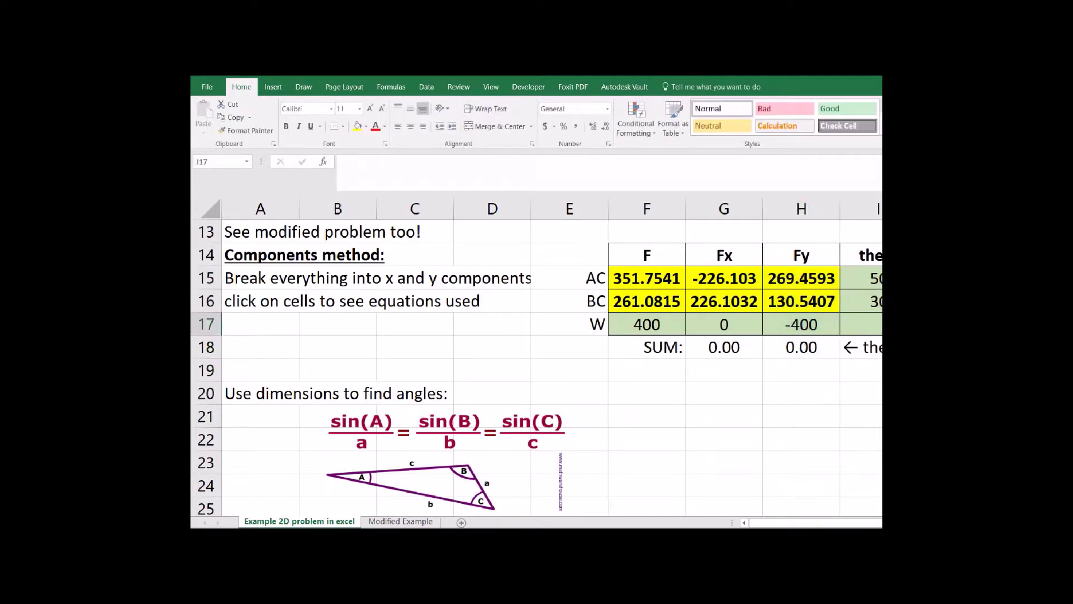
pyautogui.click(508, 242)
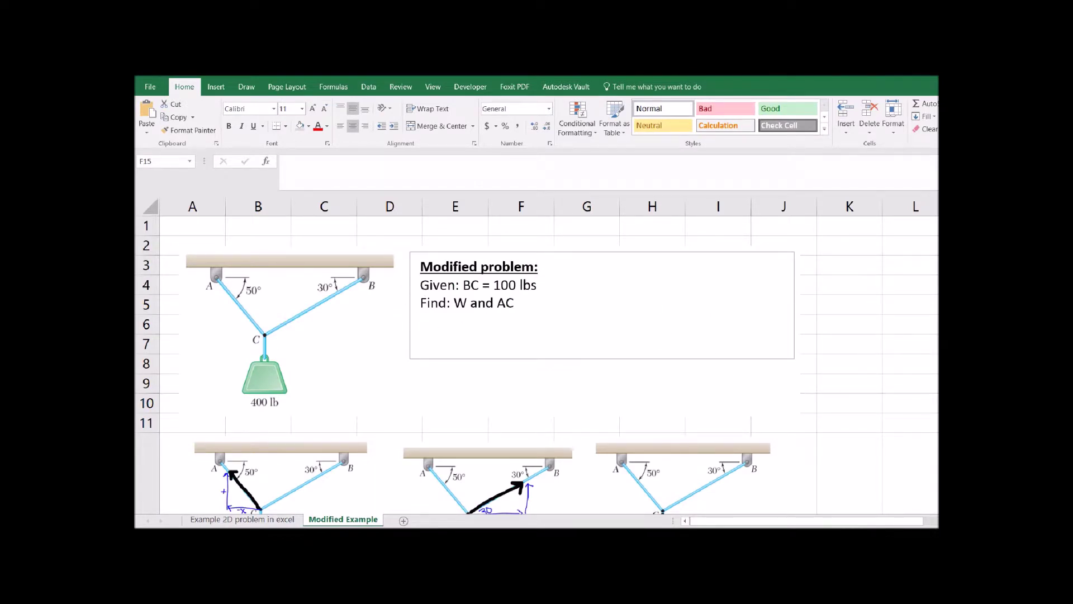
# Scroll to the Modified Example components table and select the BC force cell F16
pyautogui.scroll(-4, 537, 367)
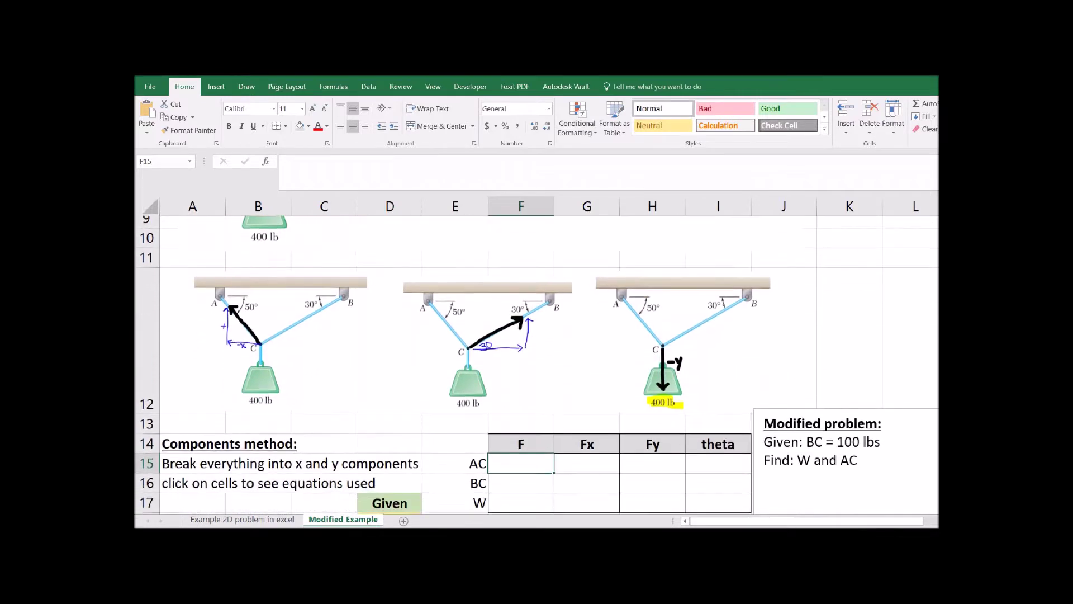
pyautogui.click(512, 426)
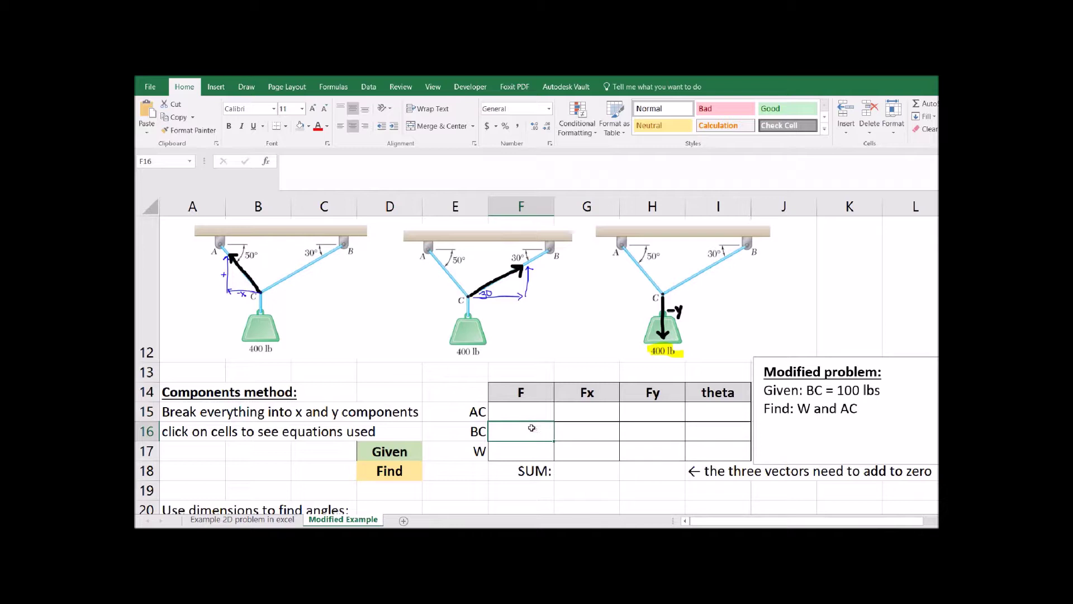
# Enter BC's force of 100 and its Fx formula =100*COS(RADIANS(I16))
pyautogui.write('100')
pyautogui.press('Tab')
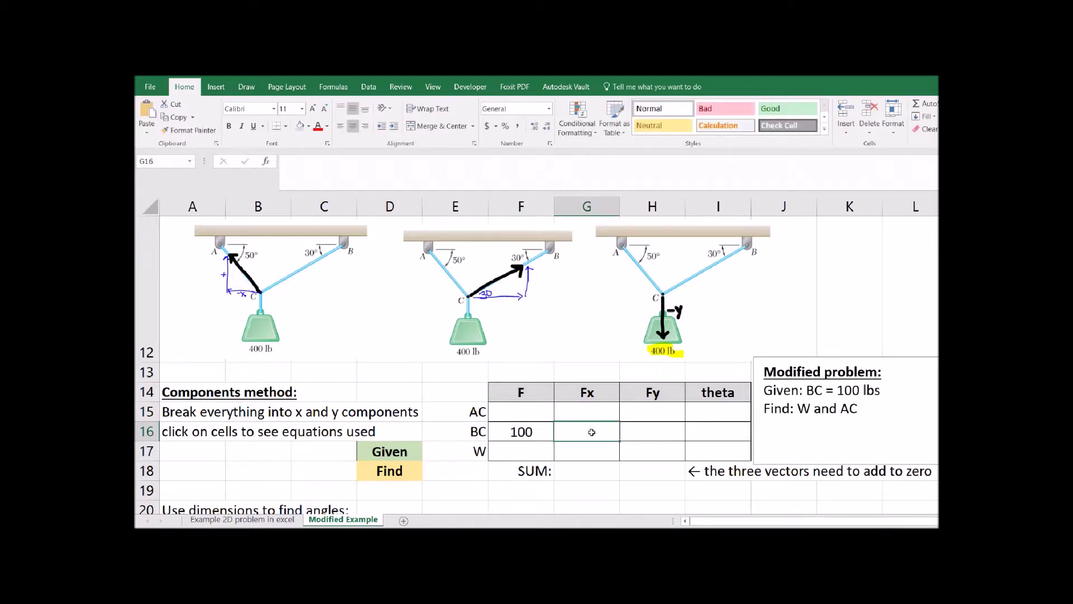
pyautogui.write('=')
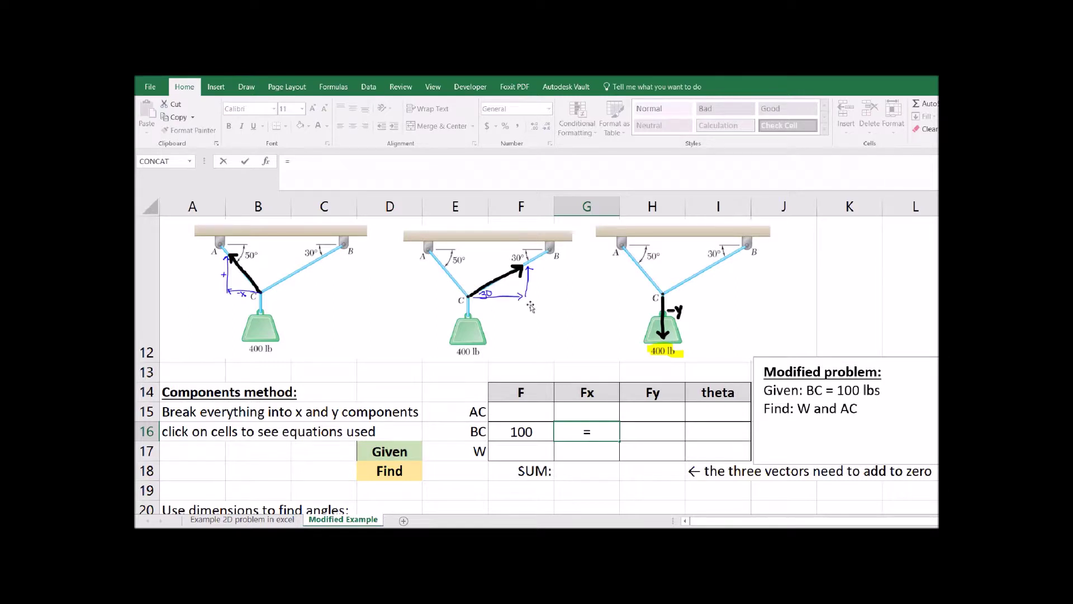
pyautogui.write('100*Cos(Radians(')
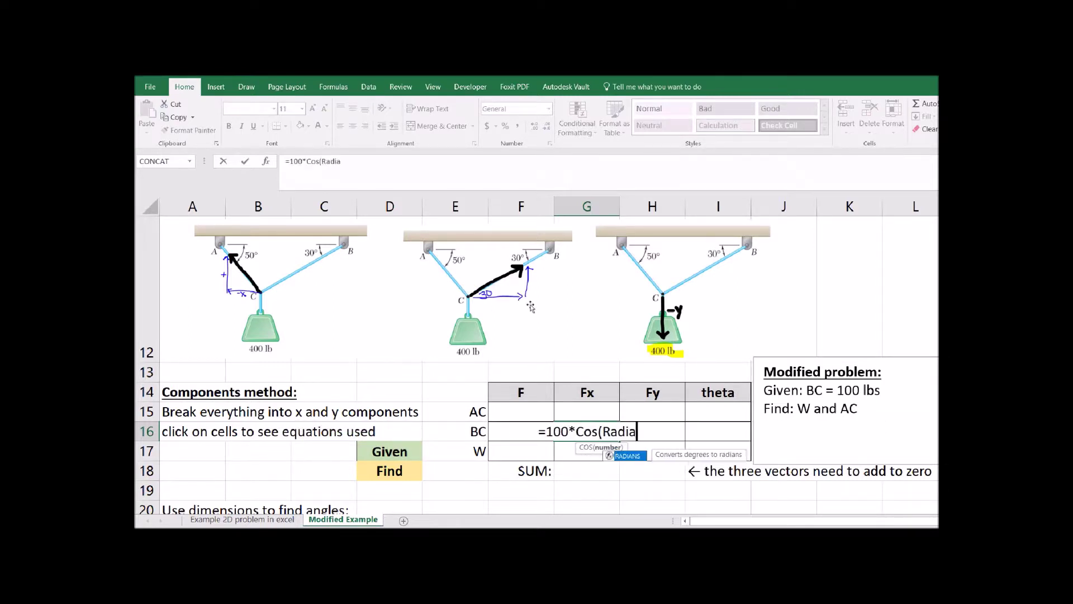
pyautogui.click(719, 432)
pyautogui.write('))')
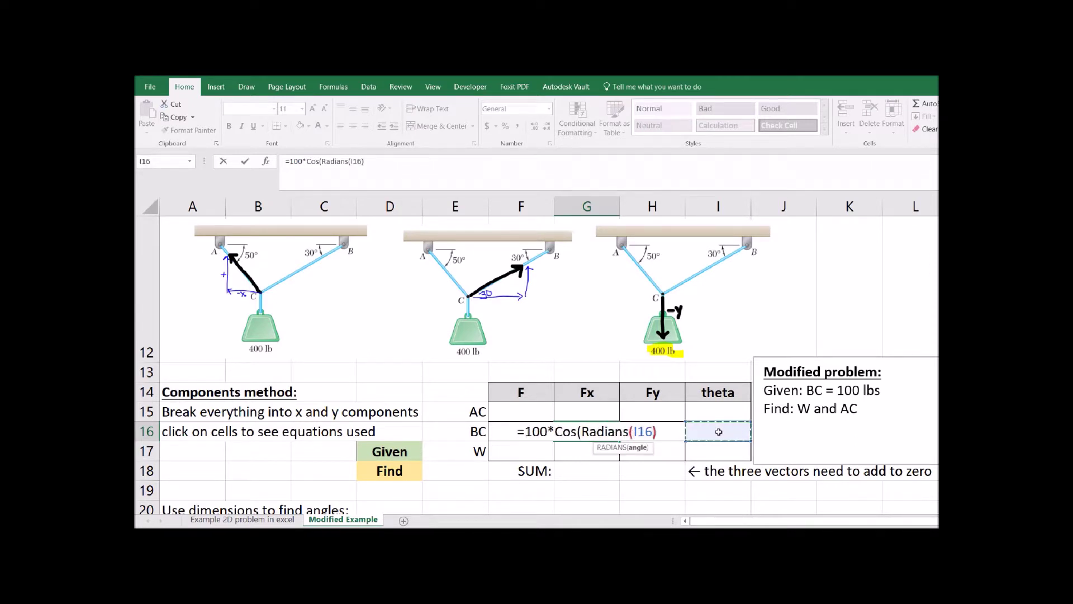
pyautogui.press('Return')
# Set BC's angle to 30° and AC's angle to 50°
pyautogui.click(718, 431)
pyautogui.write('30')
pyautogui.press('Return')
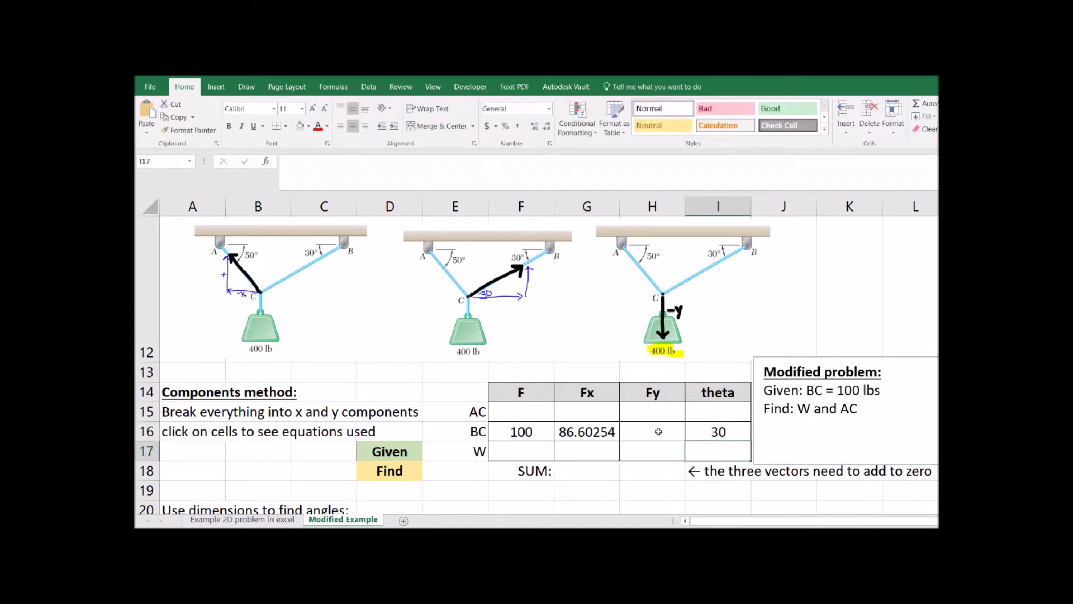
pyautogui.click(725, 411)
pyautogui.write('50')
pyautogui.click(664, 432)
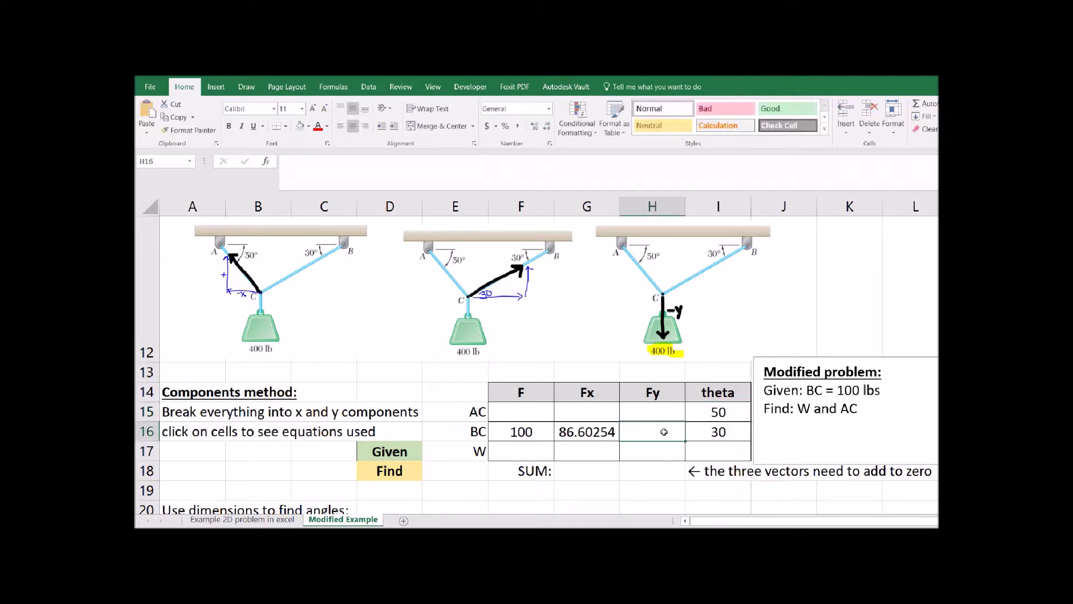
# Give BC's Fy the formula =F16*SIN(RADIANS(I16))
pyautogui.write('=')
pyautogui.click(533, 430)
pyautogui.write('*Sin(Radians(')
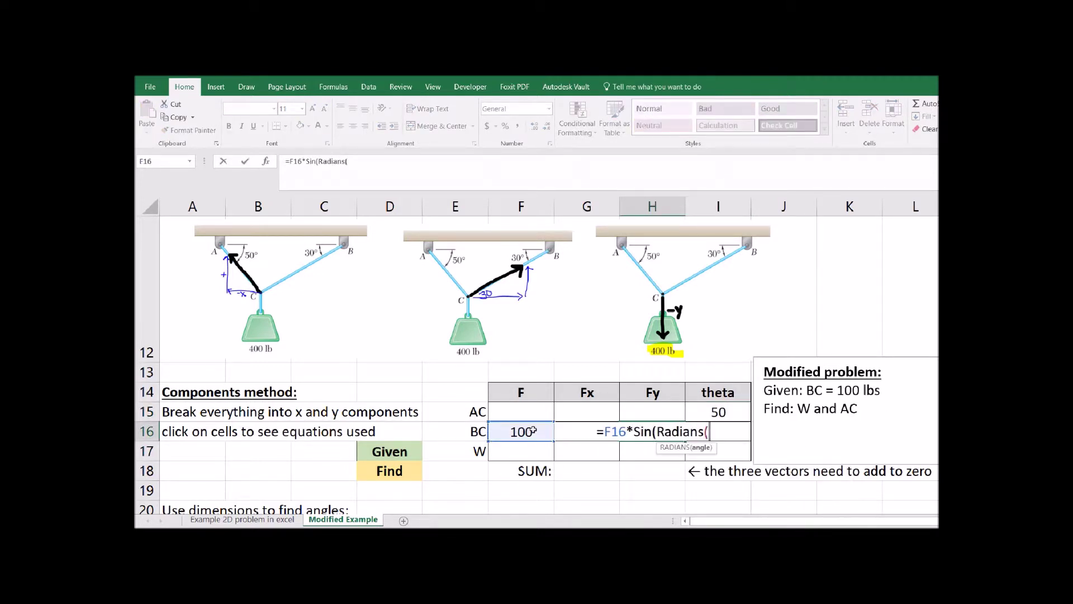
pyautogui.press('Right')
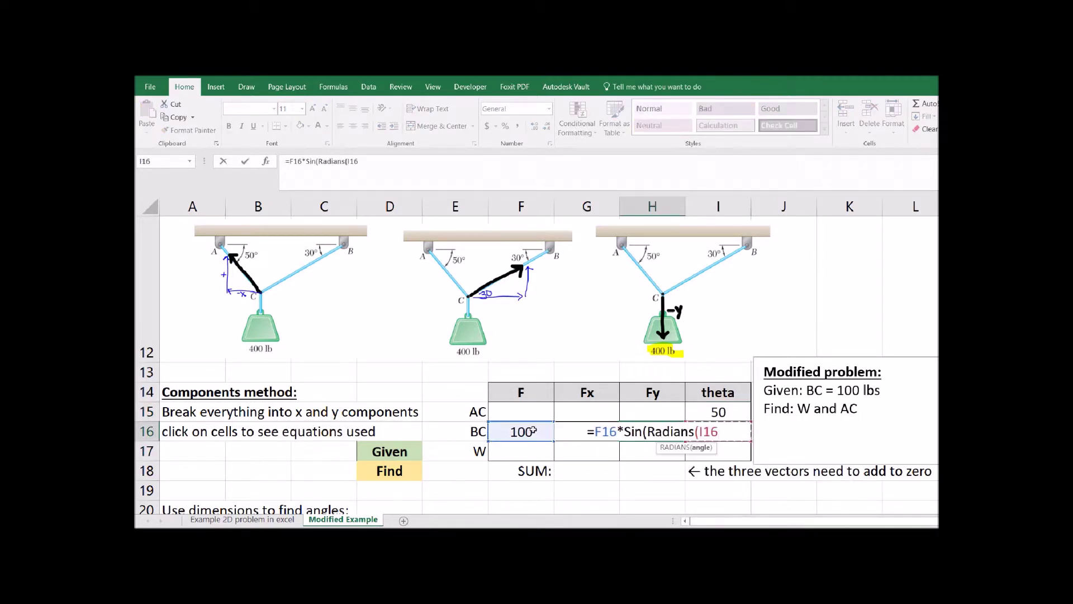
pyautogui.write('))')
pyautogui.press('Return')
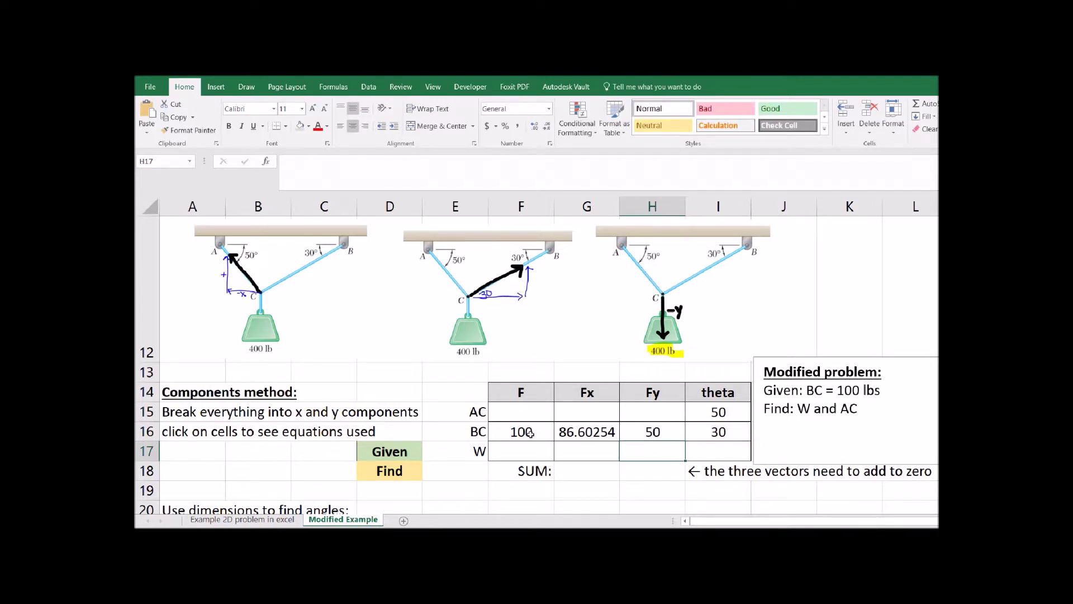
# Set W's Fx to 0
pyautogui.moveTo(530, 432); pyautogui.dragTo(727, 447)
pyautogui.click(537, 450)
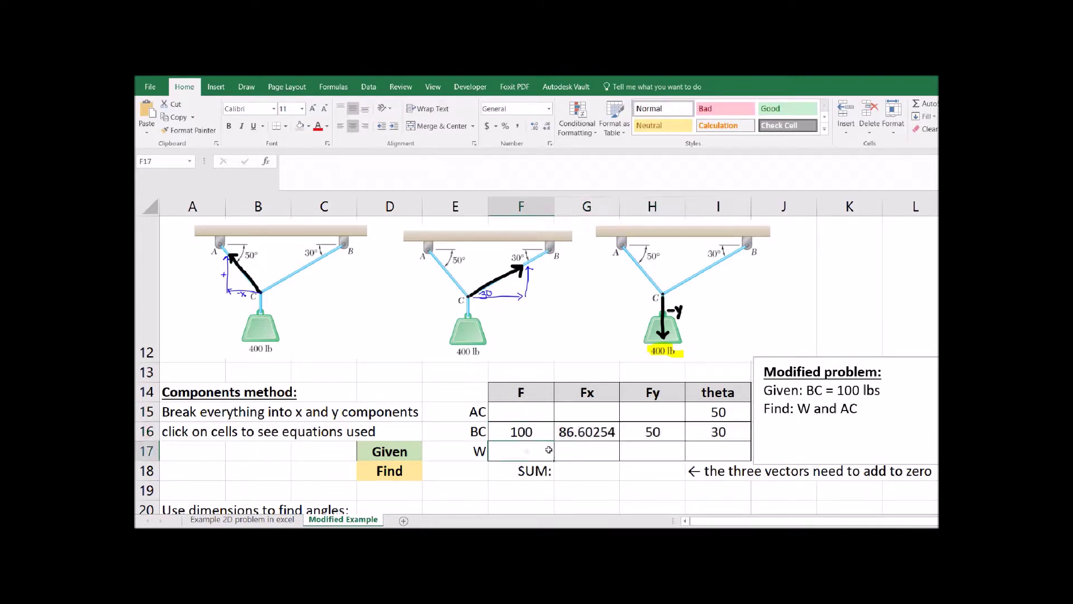
pyautogui.click(582, 447)
pyautogui.write('0')
pyautogui.press('Return')
# Shade the givens light green: BC's row, AC's angle and W's Fx
pyautogui.moveTo(551, 436); pyautogui.dragTo(720, 432)
pyautogui.click(309, 125)
pyautogui.click(383, 169)
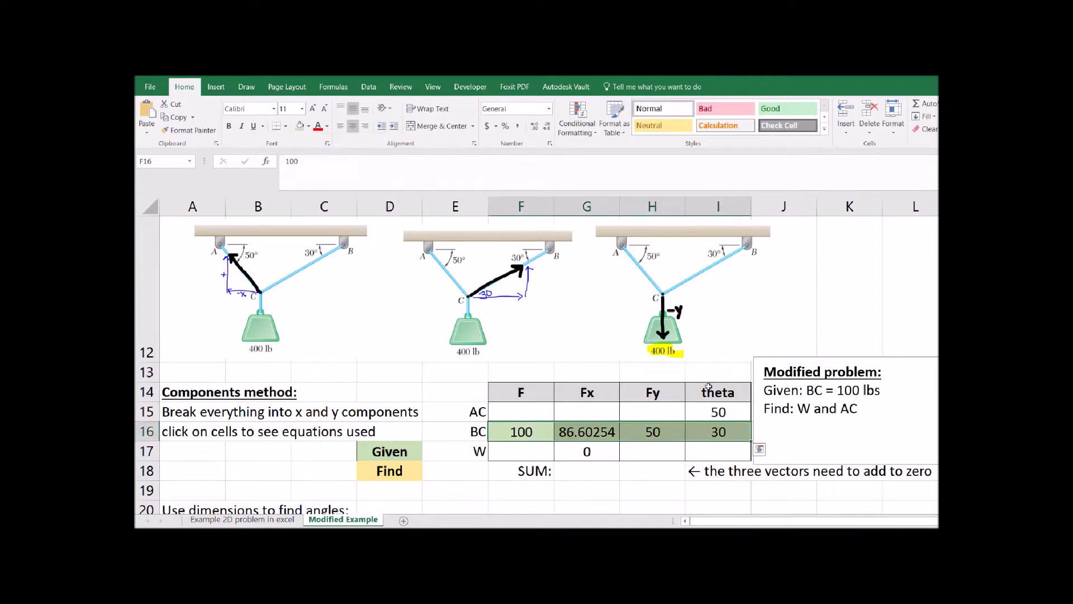
pyautogui.click(721, 413)
pyautogui.click(300, 127)
pyautogui.click(597, 447)
pyautogui.click(300, 127)
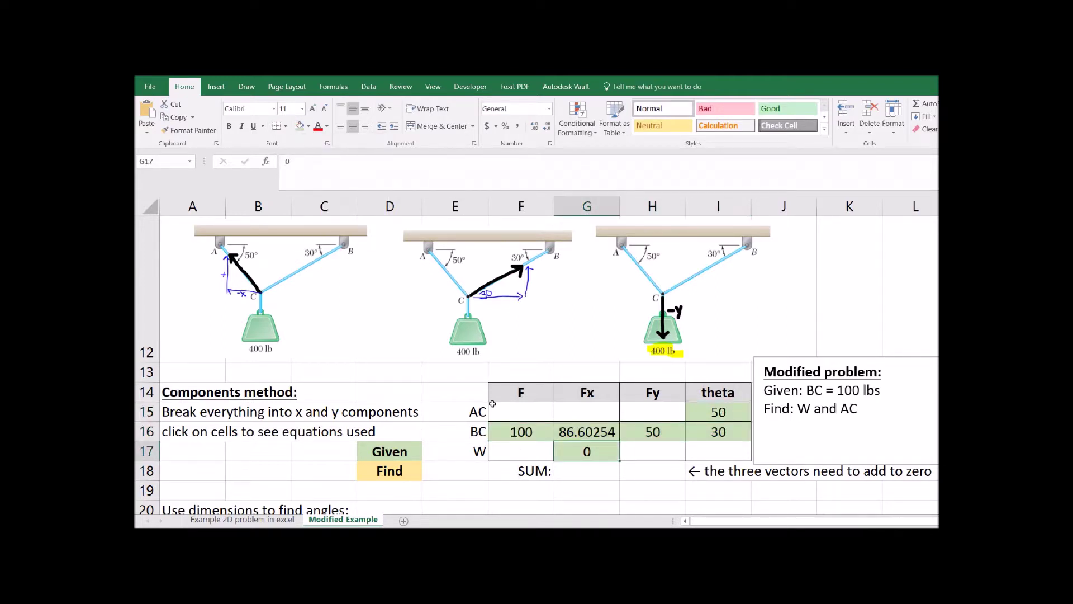
# Select AC's unknown force cells for shading
pyautogui.moveTo(492, 403); pyautogui.dragTo(648, 412)
pyautogui.click(390, 471)
pyautogui.moveTo(503, 416); pyautogui.dragTo(643, 410)
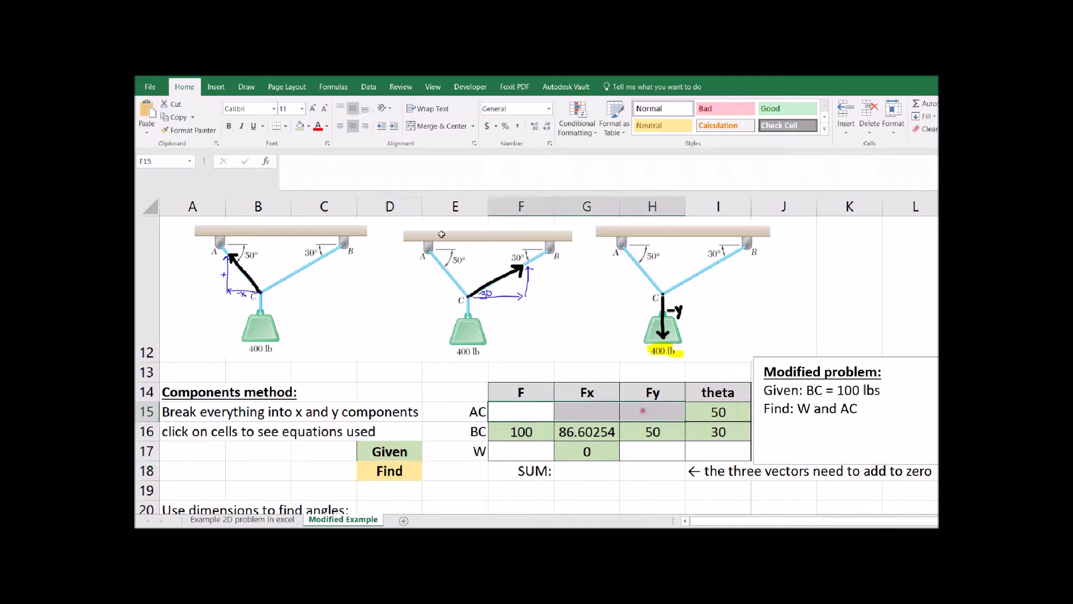
pyautogui.click(308, 126)
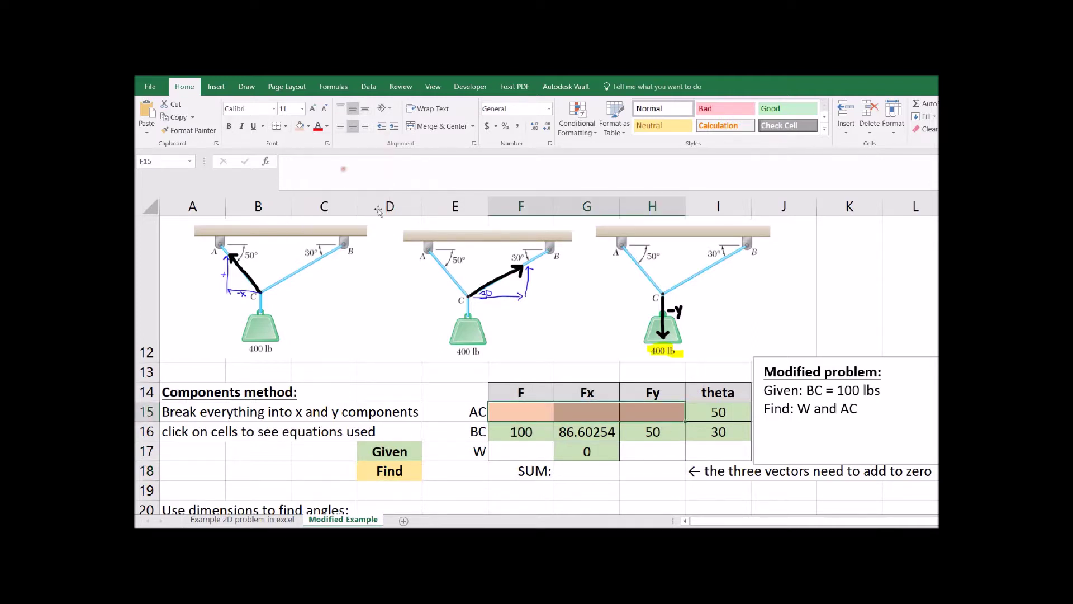
# Shade AC's and W's unknown cells orange
pyautogui.click(517, 451)
pyautogui.keyDown('ctrl'); pyautogui.click(649, 451); pyautogui.keyUp('ctrl')
pyautogui.moveTo(650, 451); pyautogui.dragTo(701, 455)
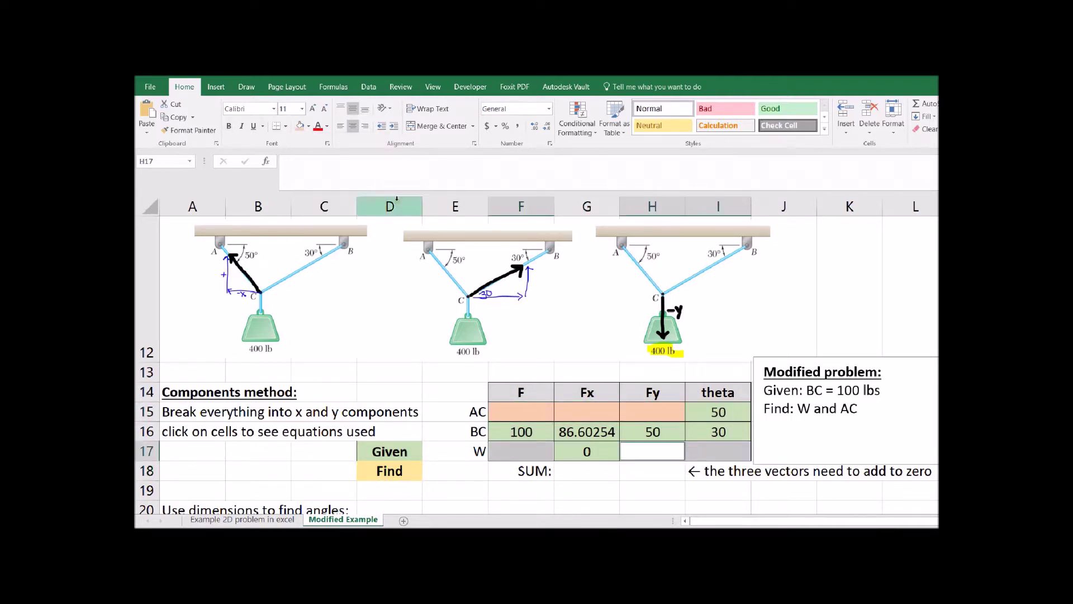
pyautogui.click(299, 125)
# Add the SUM row: =SUM(G15:G17) for Fx, copied across to Fy
pyautogui.click(534, 411)
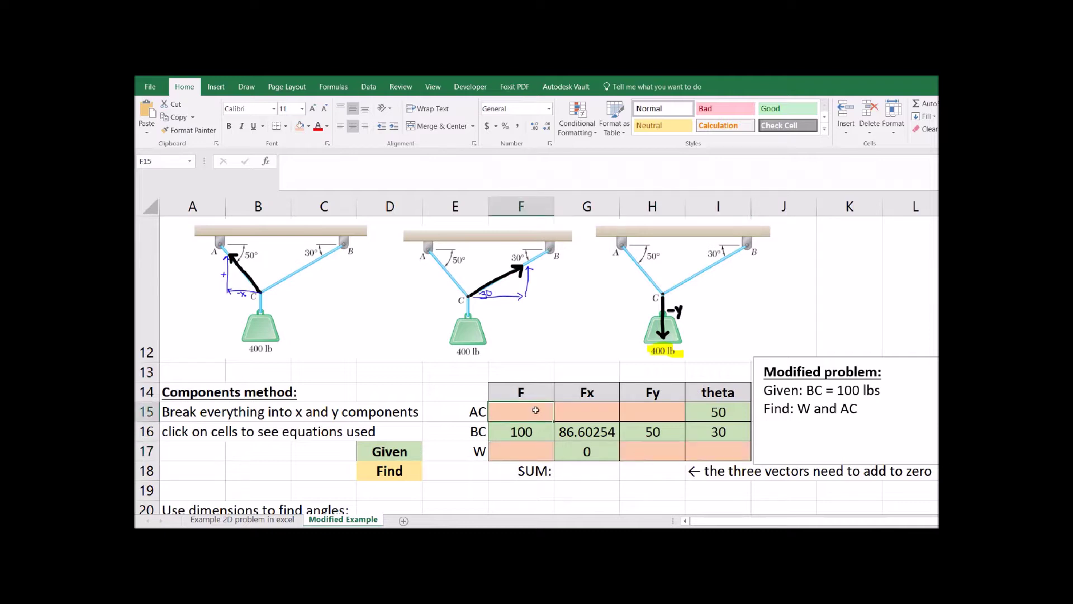
pyautogui.click(588, 472)
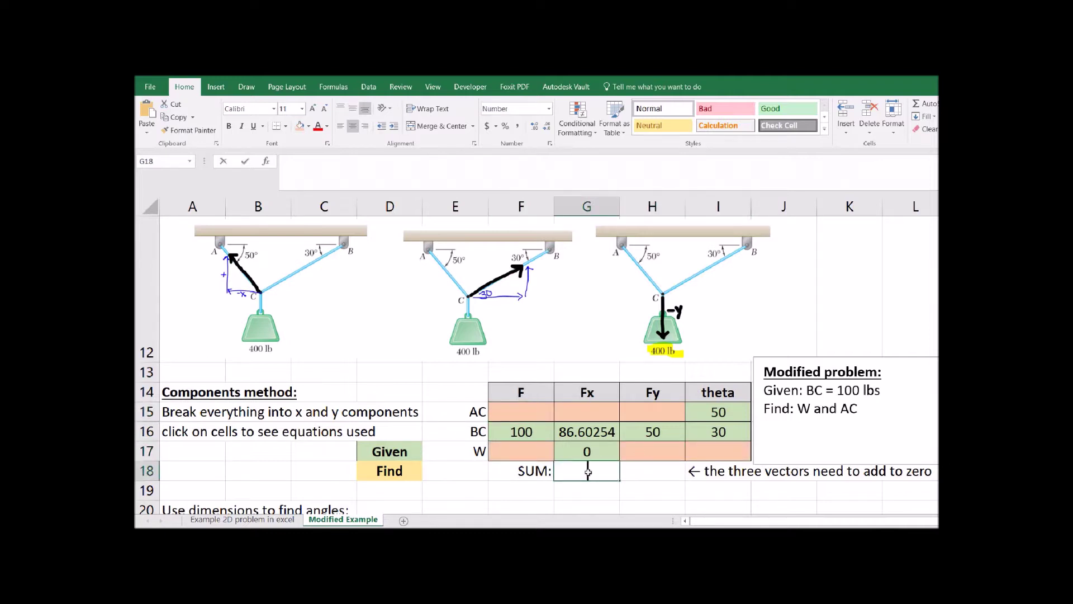
pyautogui.write('=SUM(')
pyautogui.moveTo(603, 413); pyautogui.dragTo(602, 451)
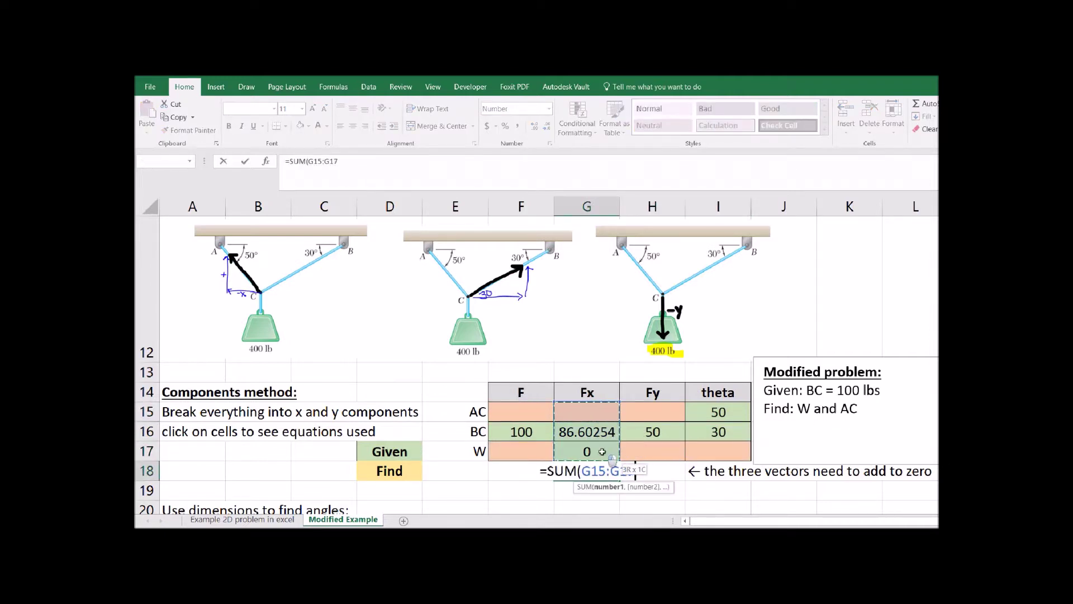
pyautogui.write(')')
pyautogui.press('Return')
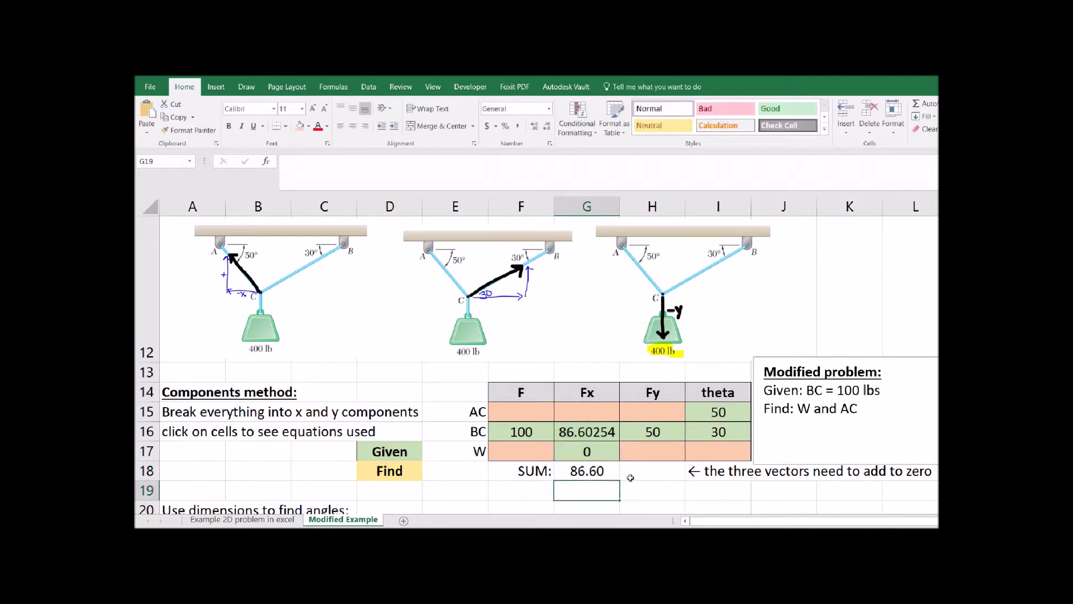
pyautogui.click(611, 474)
pyautogui.moveTo(619, 480); pyautogui.dragTo(639, 476)
# Highlight the zero-sum note in I18 yellow
pyautogui.click(723, 473)
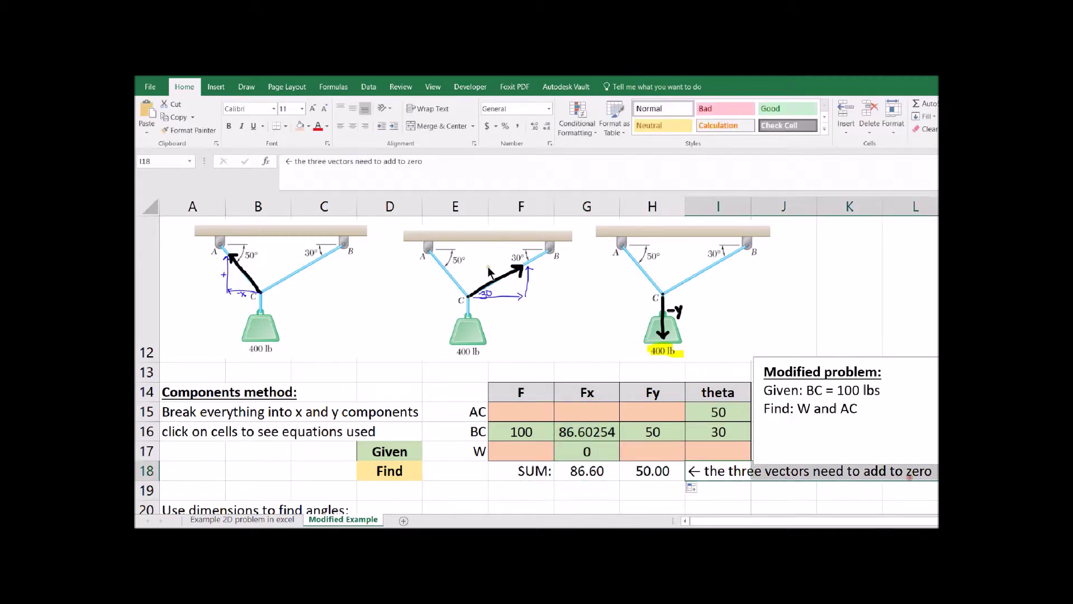
pyautogui.click(309, 127)
pyautogui.click(326, 212)
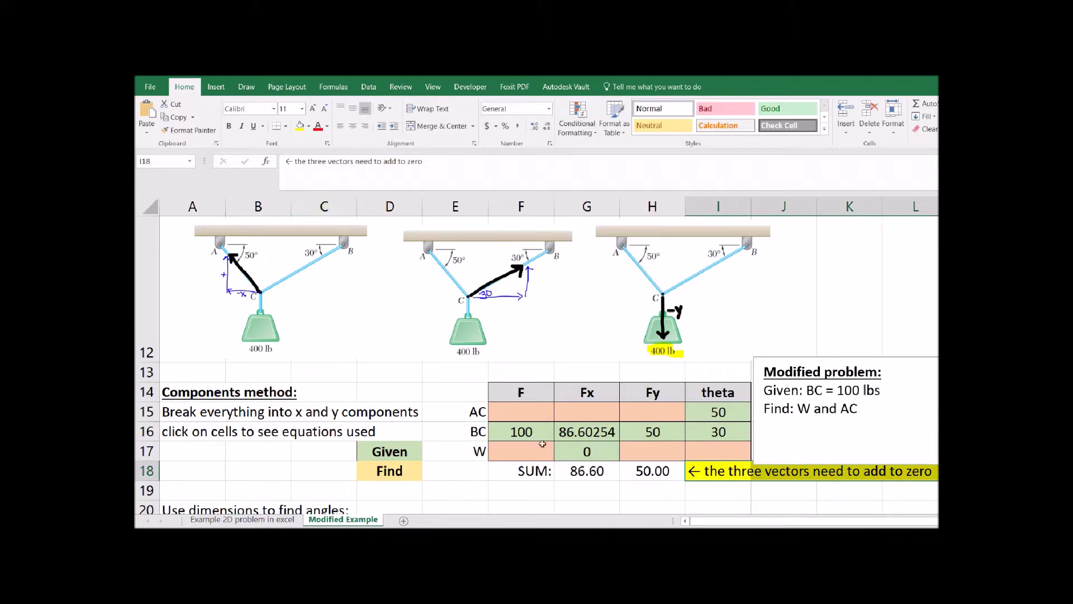
pyautogui.click(581, 413)
# Set AC's Fx to =-G16, the negative of BC's Fx
pyautogui.write('??')
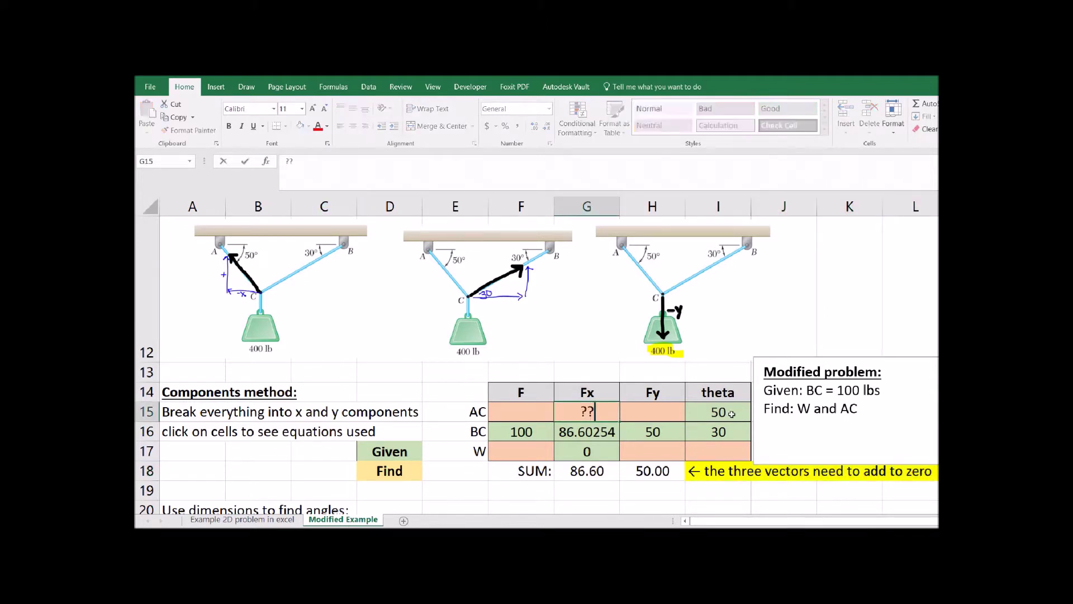
pyautogui.write('?')
pyautogui.press('BackSpace')
pyautogui.press('BackSpace')
pyautogui.press('BackSpace')
pyautogui.write('=-')
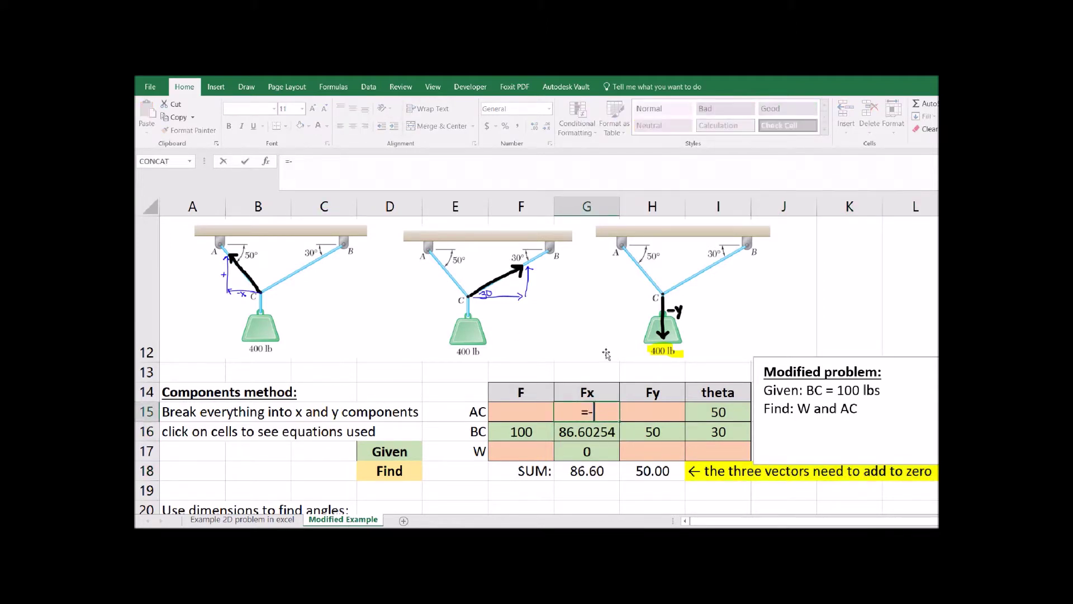
pyautogui.write('G16')
pyautogui.hotkey('ctrl', 'Return')
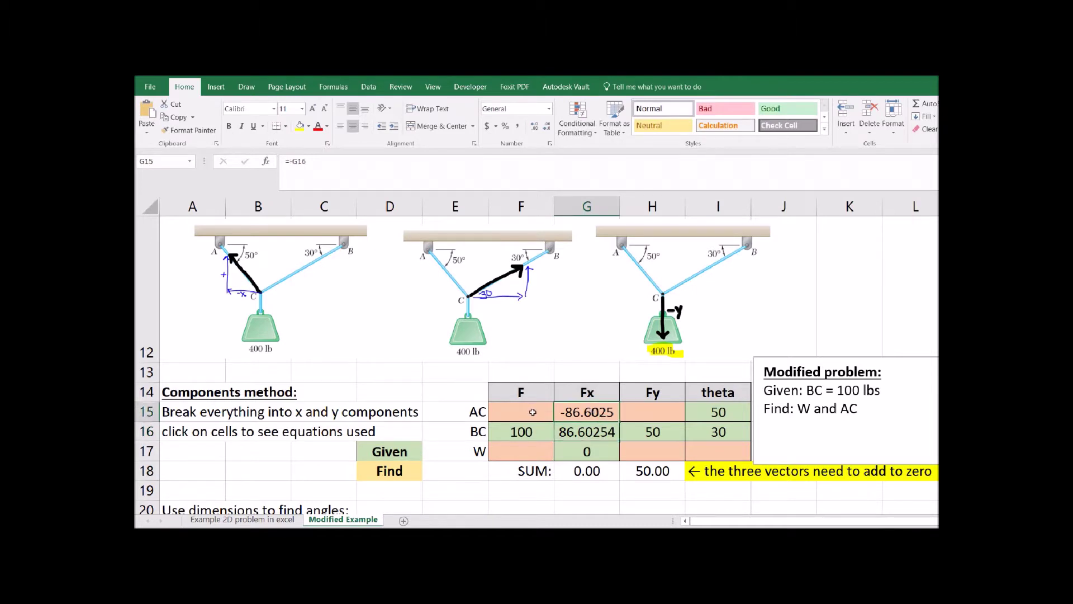
# Compute AC's force as =-G15/COS(RADIANS(I15)), giving 134.7296
pyautogui.click(531, 410)
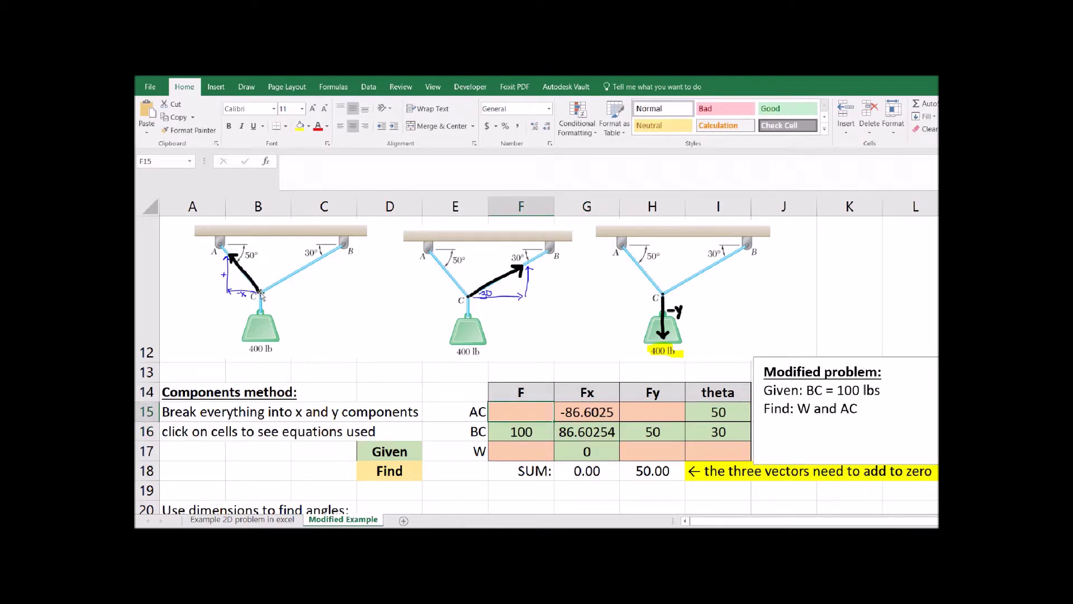
pyautogui.write('=')
pyautogui.click(577, 411)
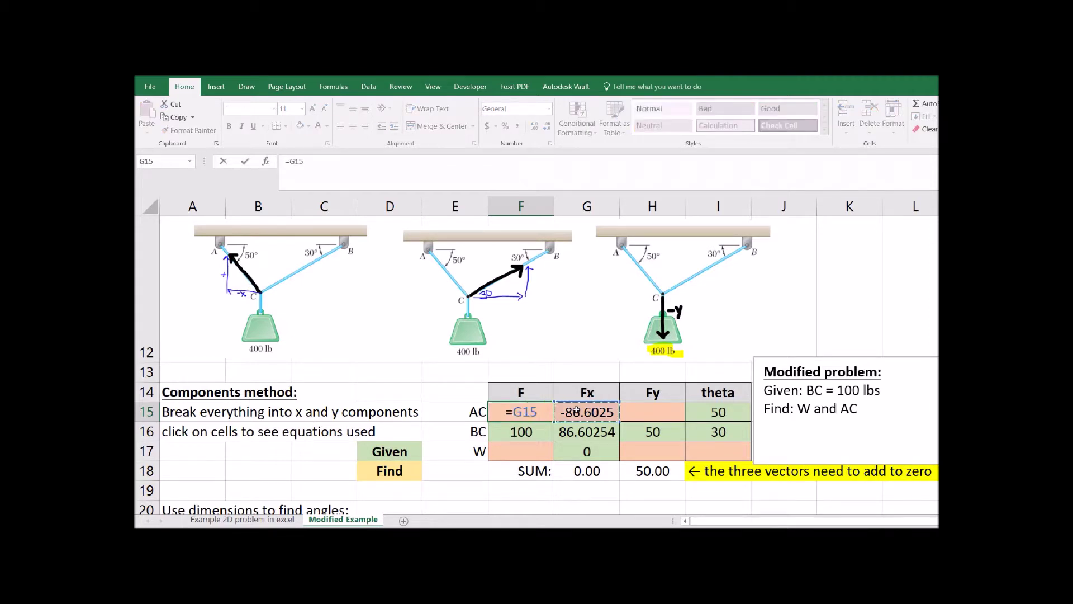
pyautogui.write('/Cos(Radians(')
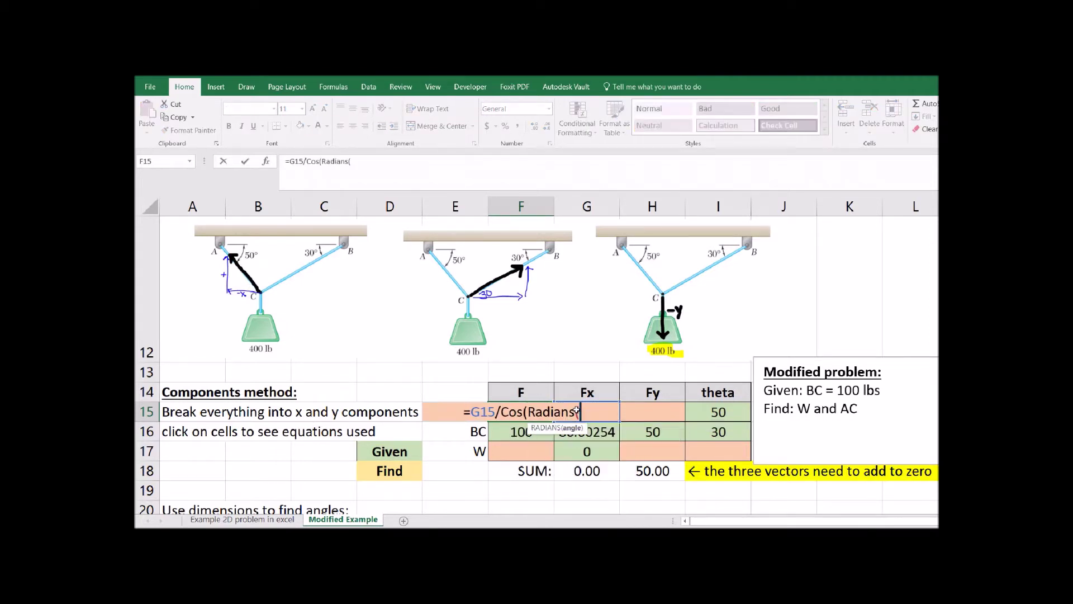
pyautogui.click(720, 412)
pyautogui.write('))')
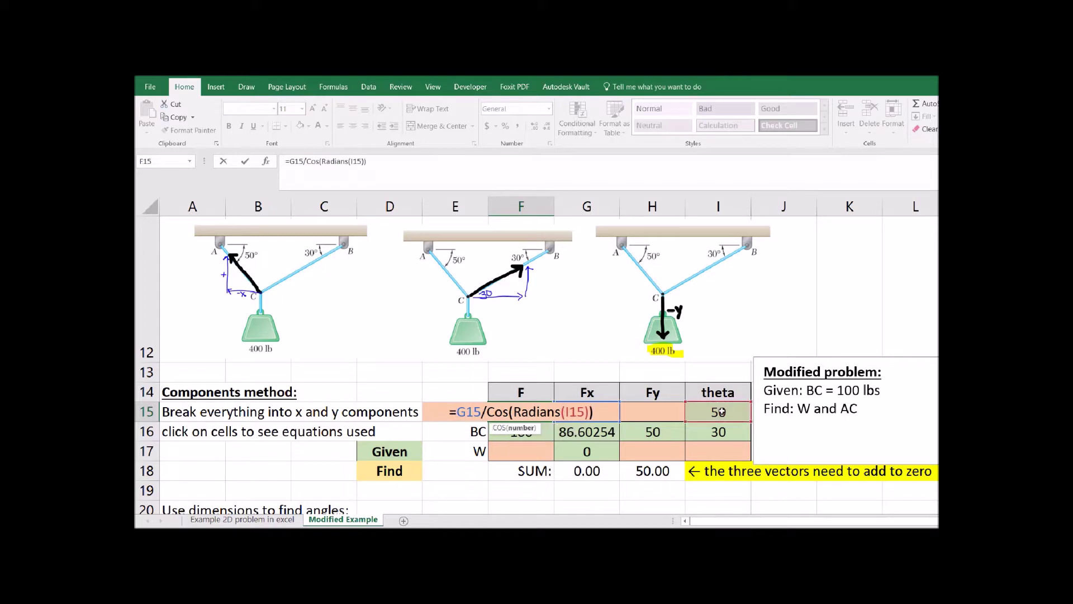
pyautogui.press('Return')
pyautogui.press('Up')
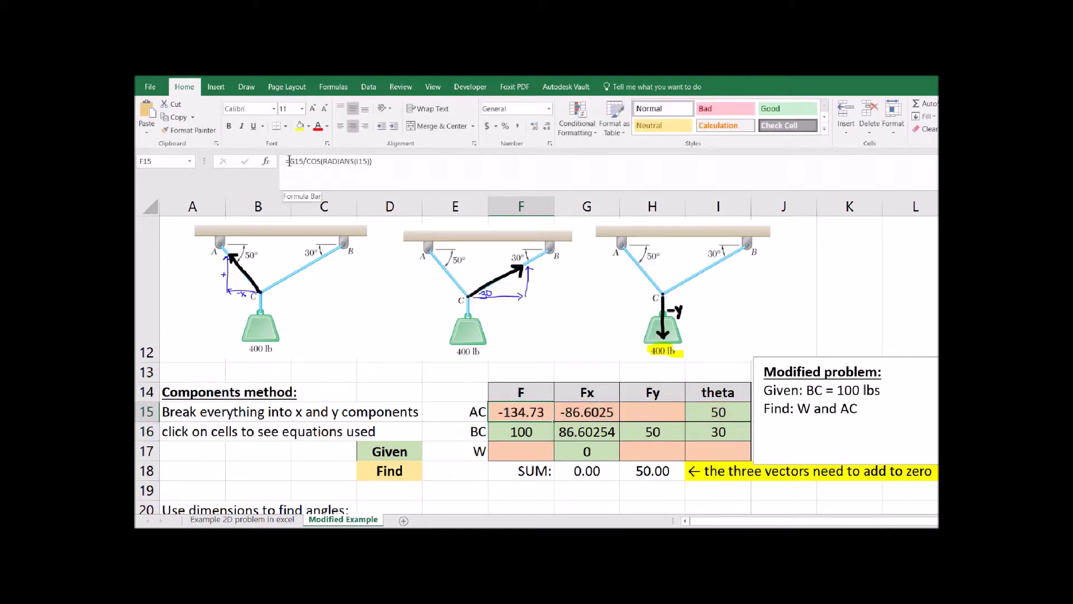
pyautogui.click(289, 161)
pyautogui.write('-')
pyautogui.press('Return')
# Compute AC's Fy as =F15*SIN(RADIANS(I15)), giving 103.2089
pyautogui.click(635, 410)
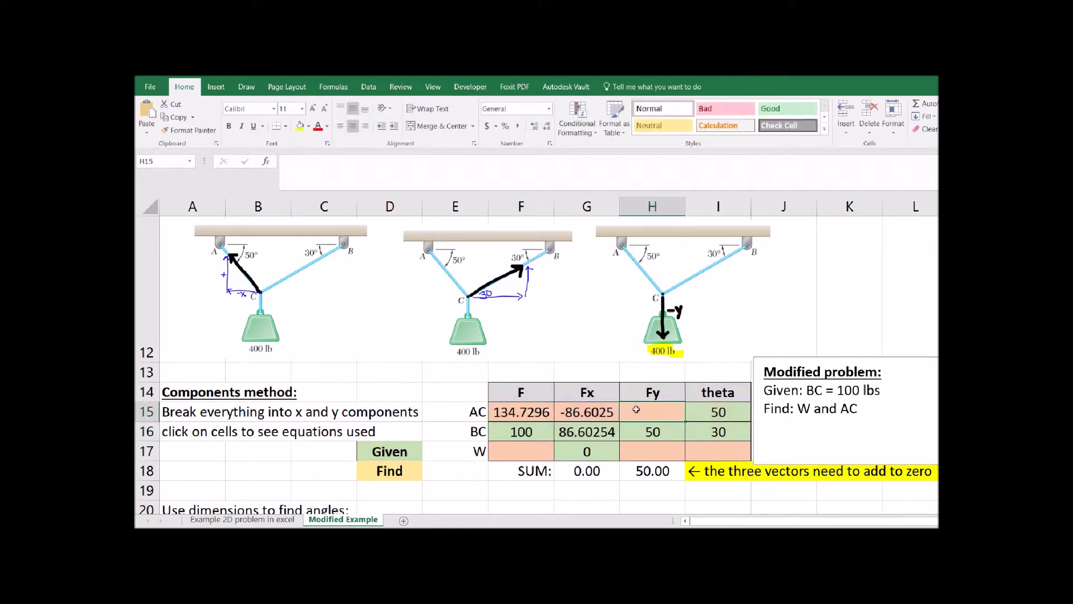
pyautogui.write('=')
pyautogui.click(525, 412)
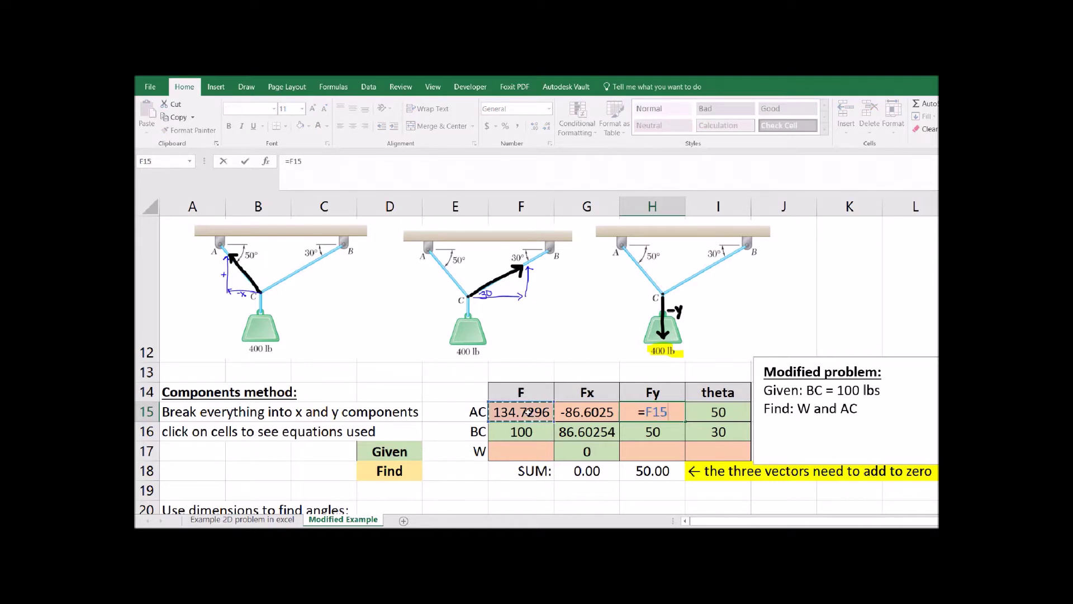
pyautogui.write('*Sin(Radians(I15))')
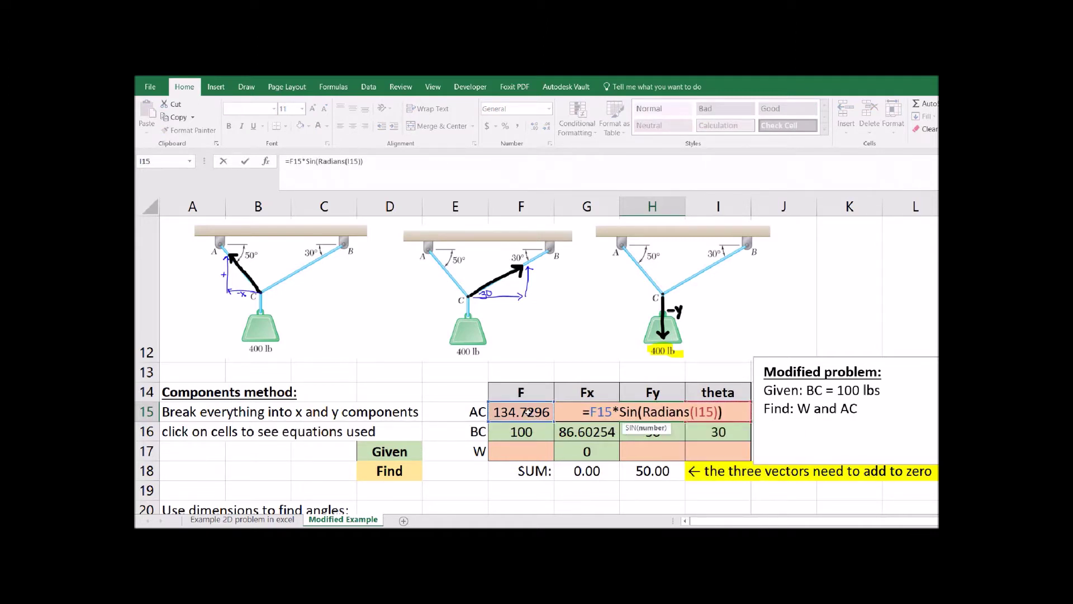
pyautogui.press('Return')
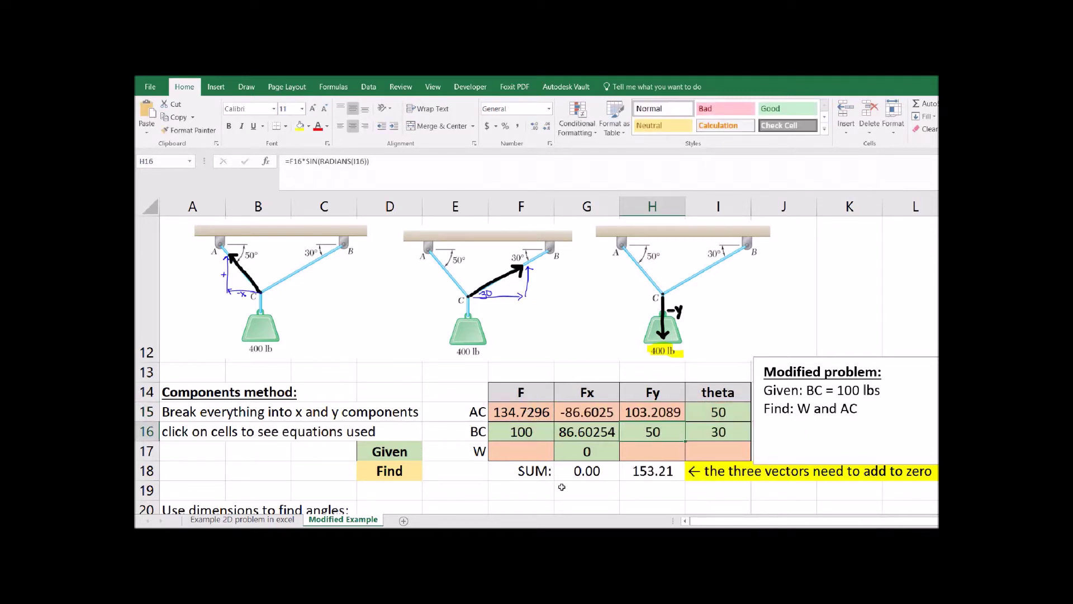
# Put a ??? placeholder in W's Fy, then start its =-SUM formula
pyautogui.click(644, 452)
pyautogui.write('???')
pyautogui.press('Return')
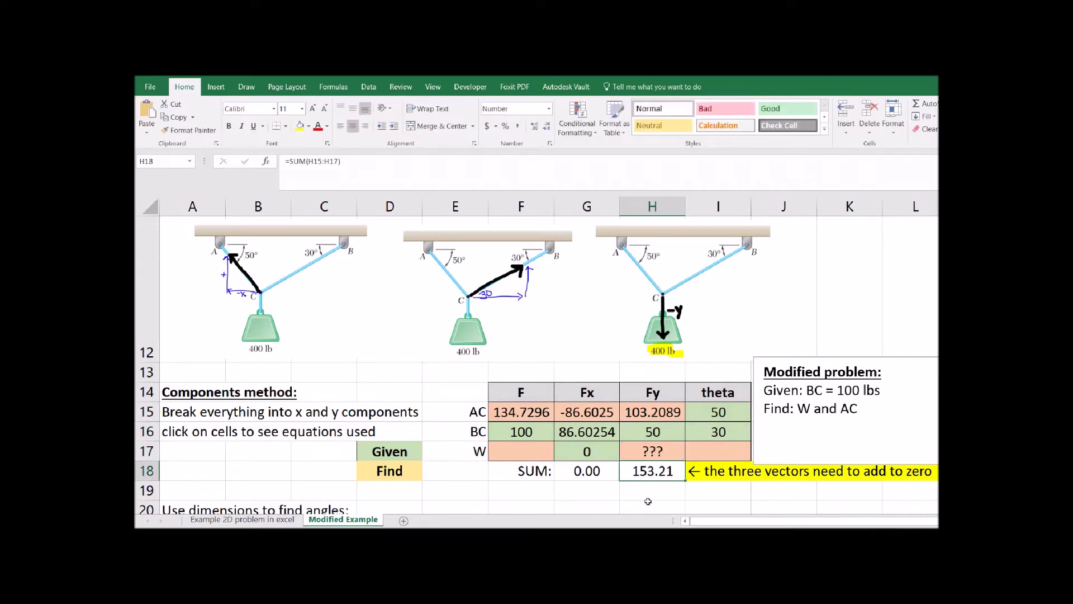
pyautogui.click(678, 449)
pyautogui.write('=-SUM(')
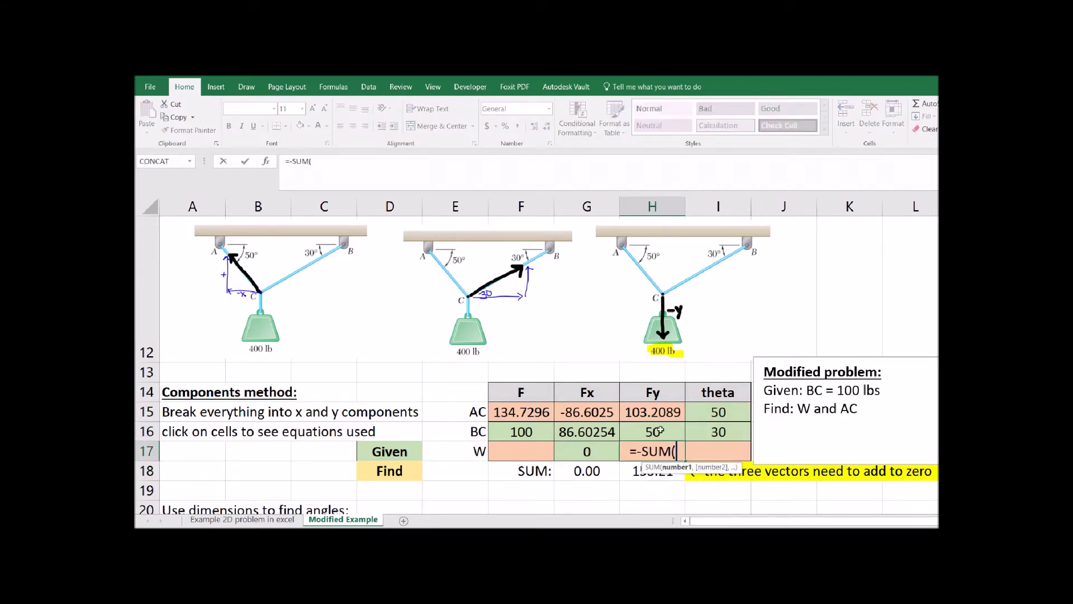
# Set W's Fy to =-SUM(H15:H16) and W's force to =H17, giving -153.21
pyautogui.moveTo(665, 415); pyautogui.dragTo(666, 430)
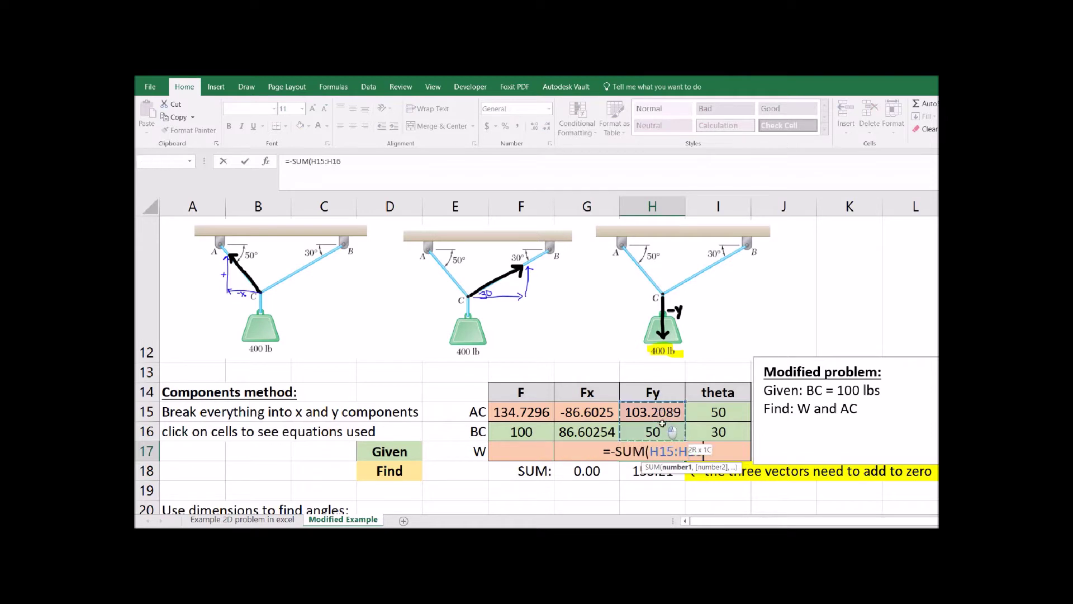
pyautogui.write(')')
pyautogui.press('Return')
pyautogui.click(520, 453)
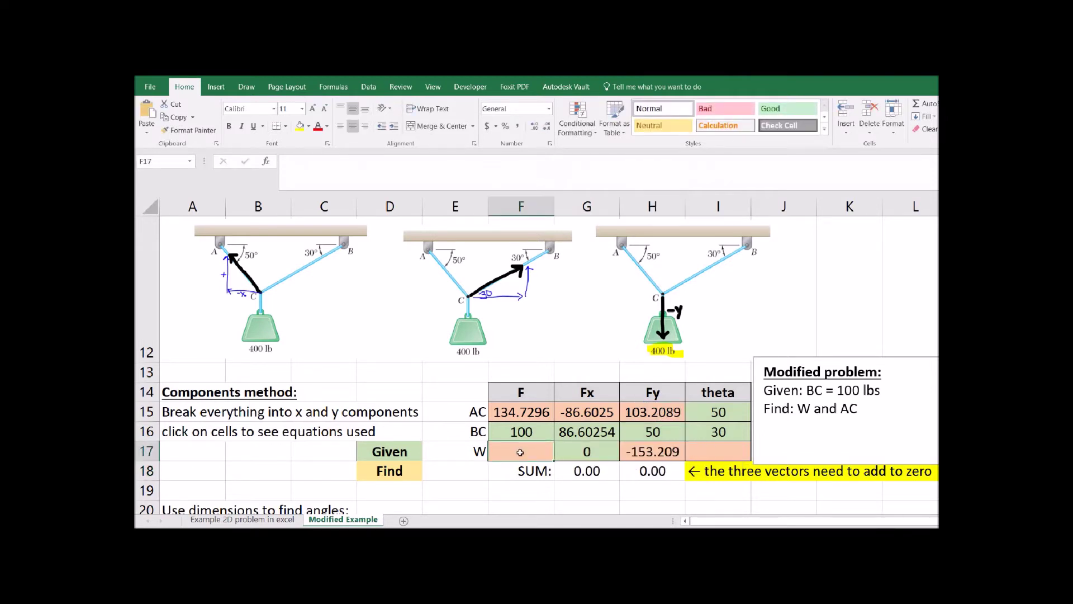
pyautogui.write('=')
pyautogui.click(652, 451)
pyautogui.press('Return')
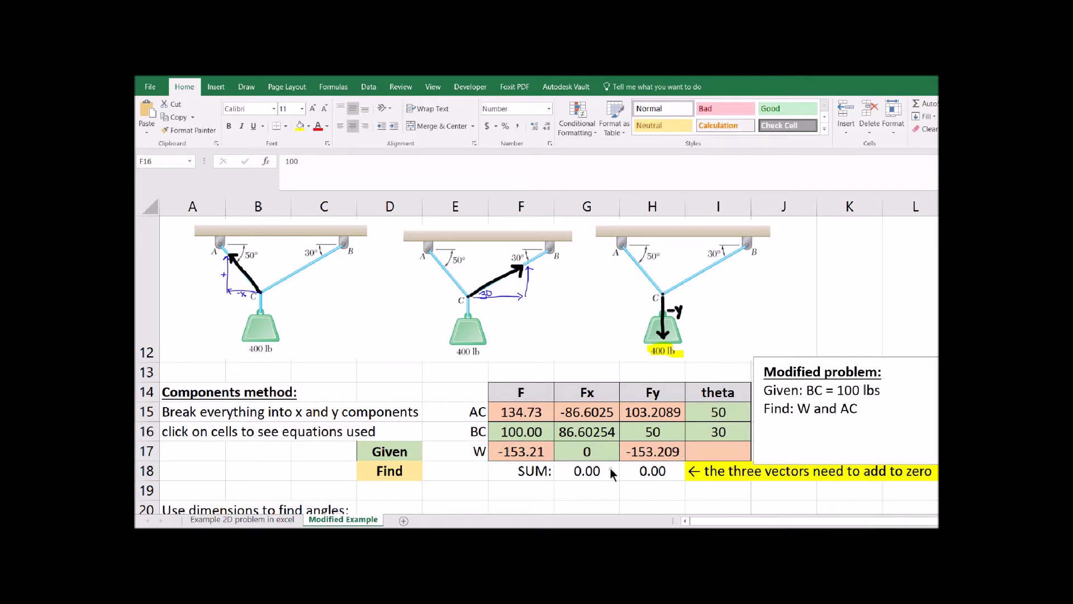
pyautogui.click(526, 431)
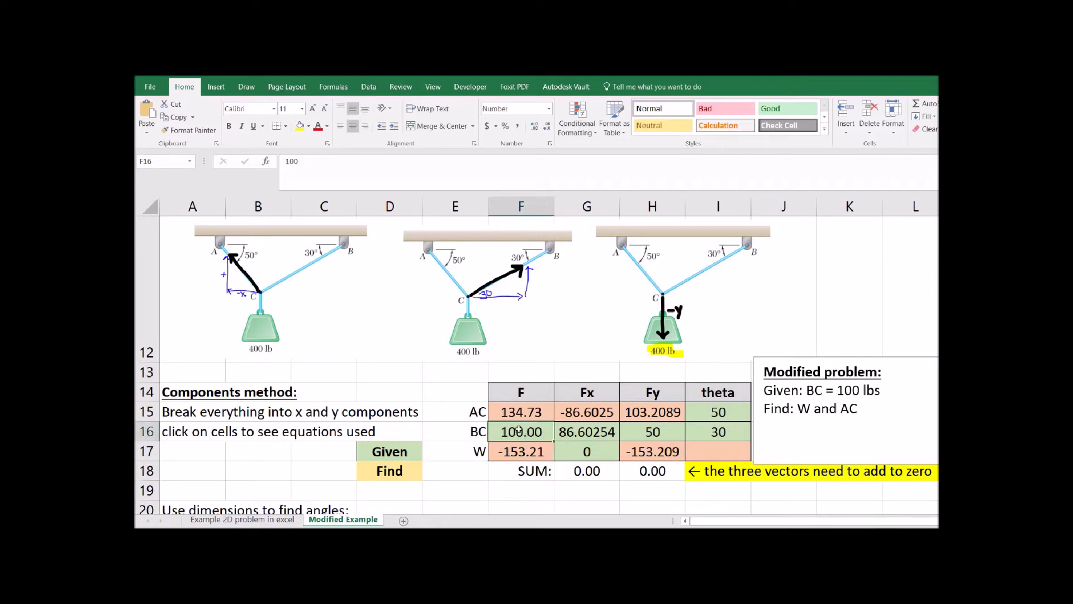
# Shade BC's force yellow, then try a BC force of 261.08 and 100
pyautogui.click(300, 127)
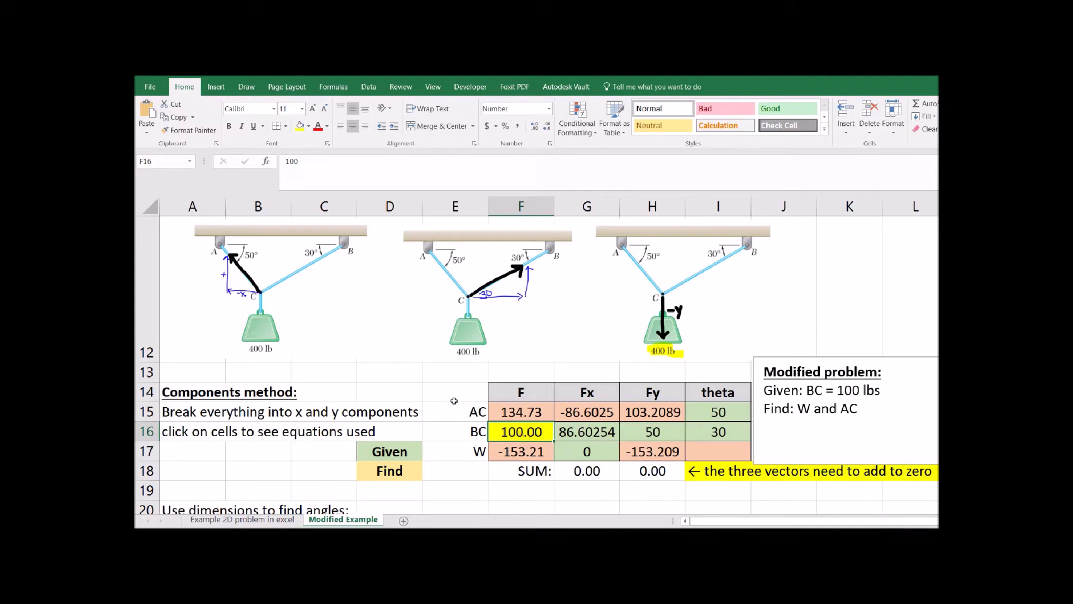
pyautogui.write('261.')
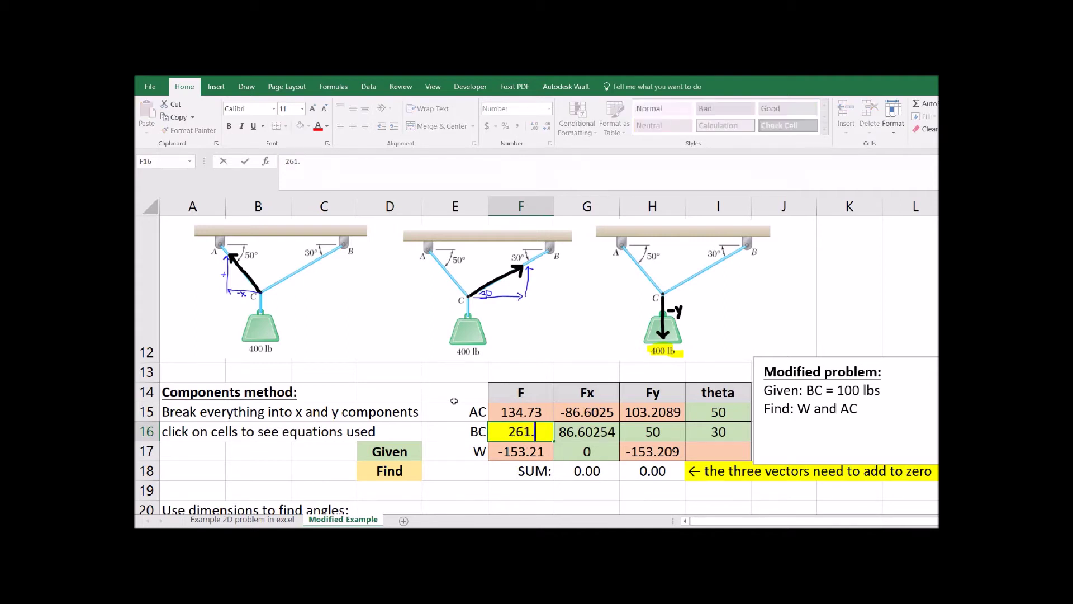
pyautogui.write('081')
pyautogui.press('Return')
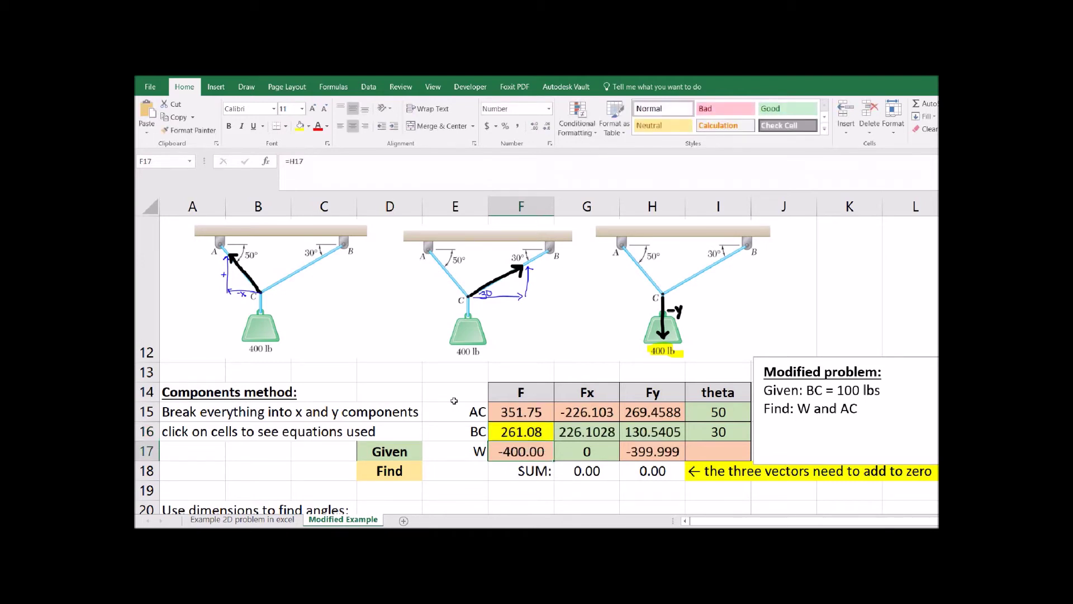
pyautogui.click(506, 432)
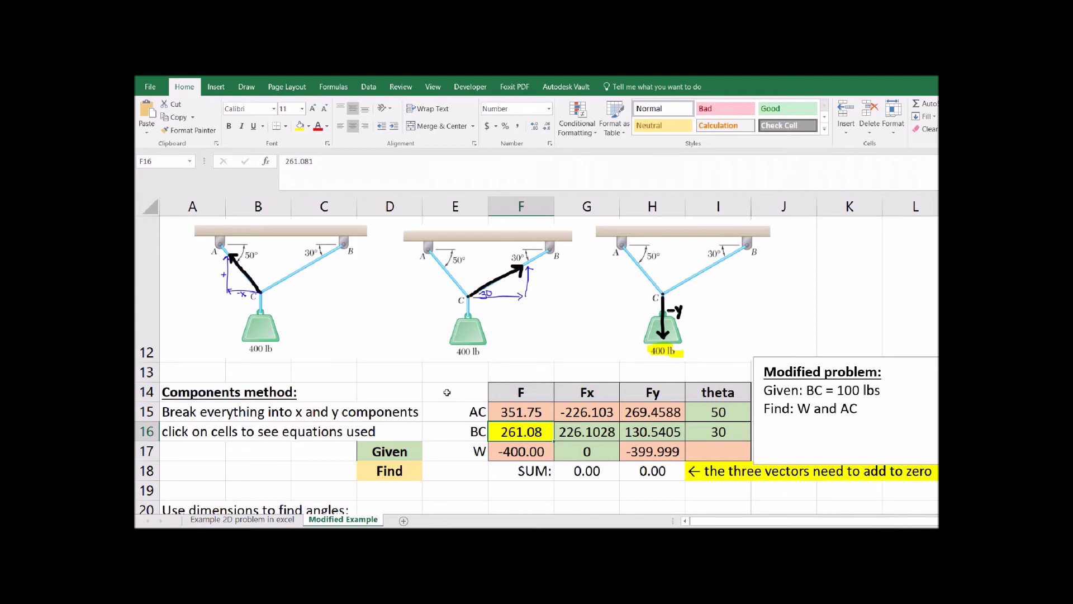
pyautogui.write('100')
pyautogui.press('Return')
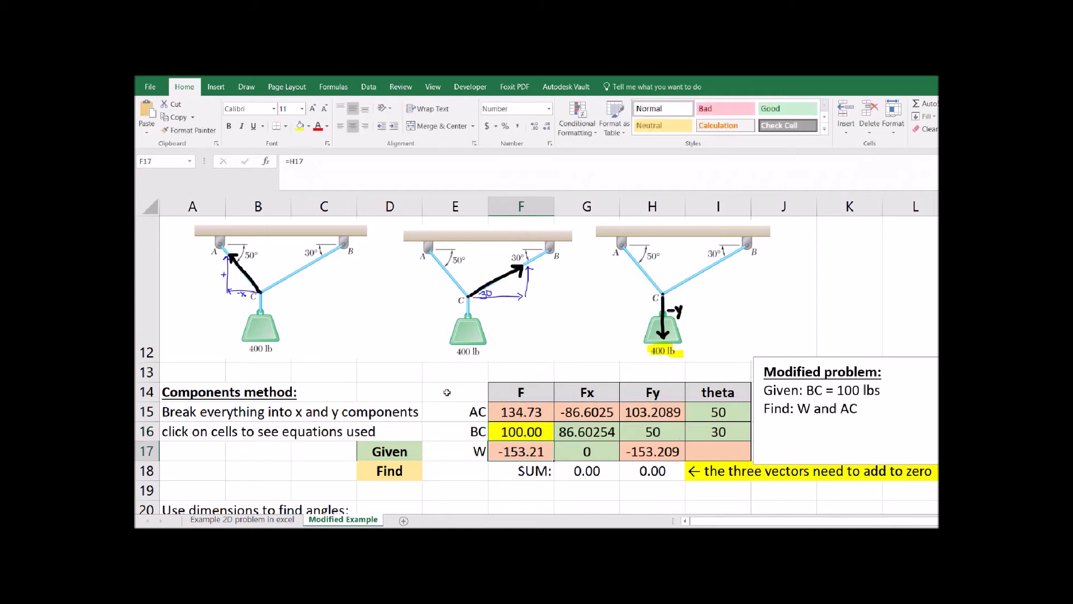
# Try a BC force of 200, then restore it to 100
pyautogui.click(512, 432)
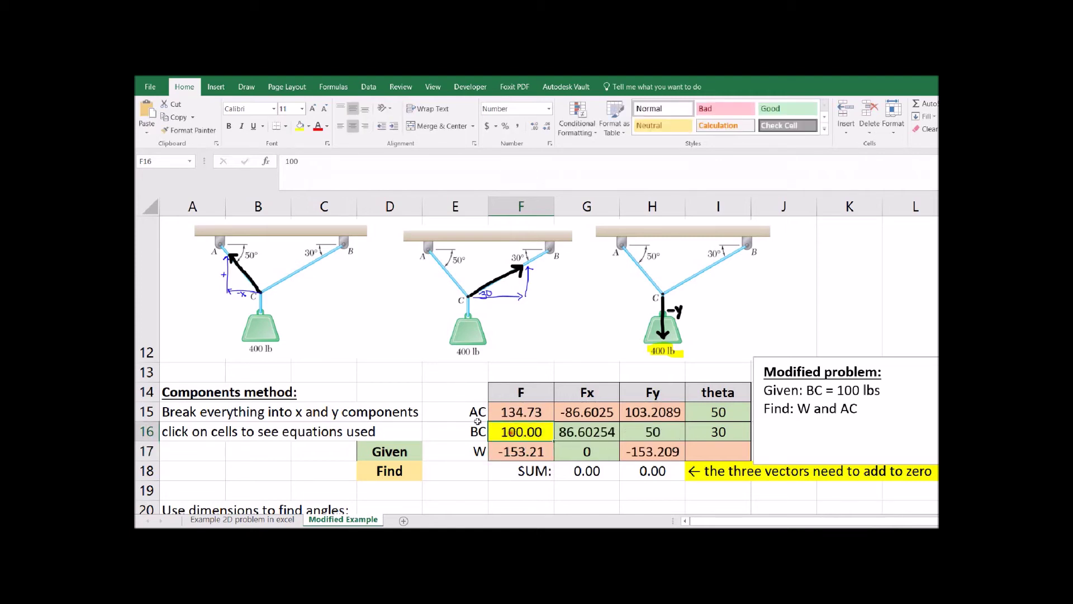
pyautogui.write('200')
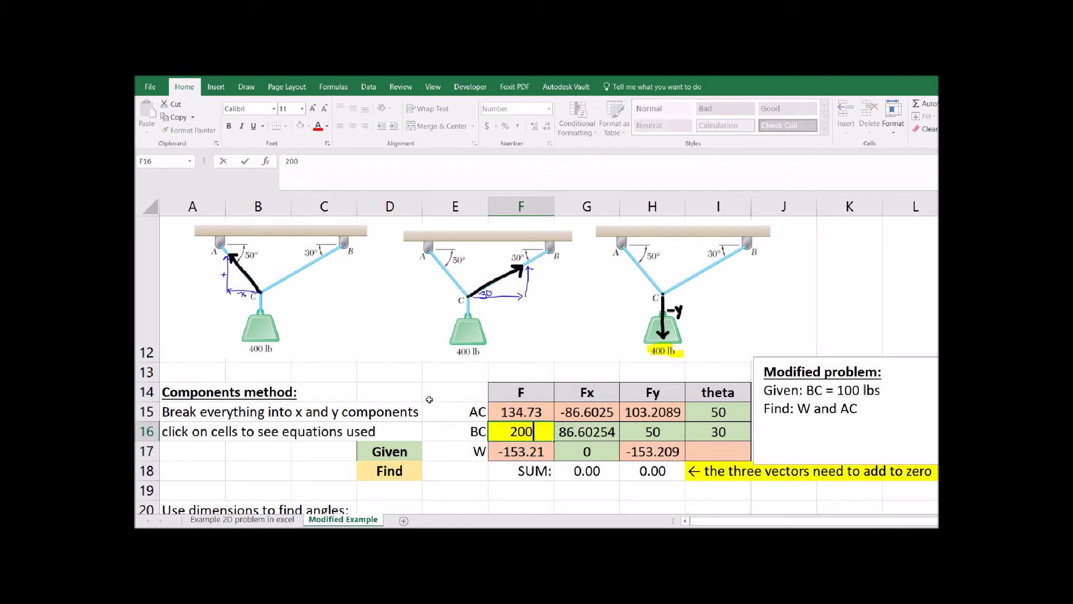
pyautogui.press('Return')
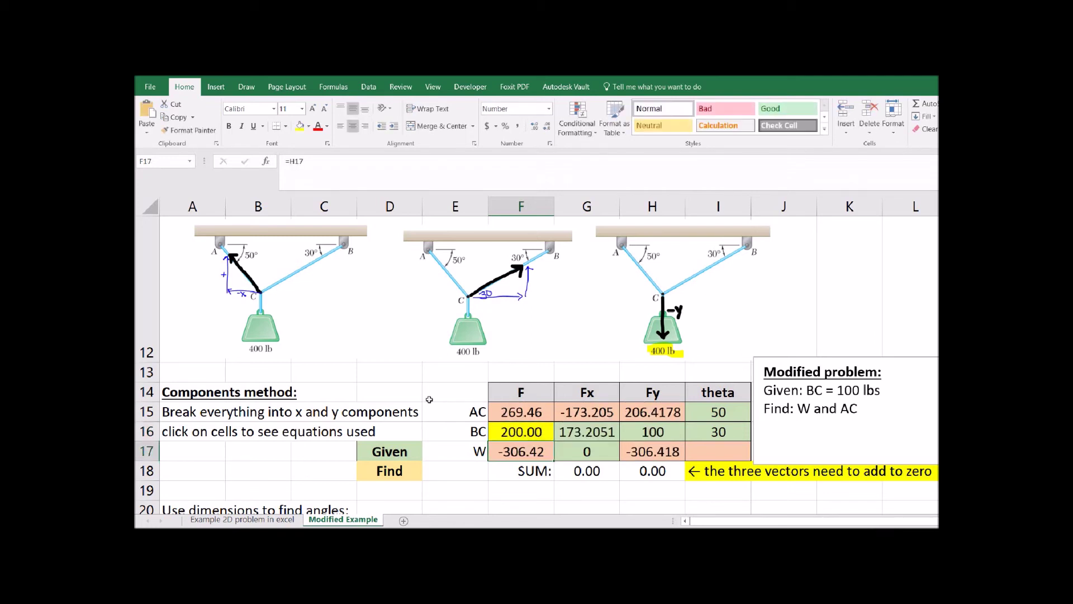
pyautogui.click(521, 429)
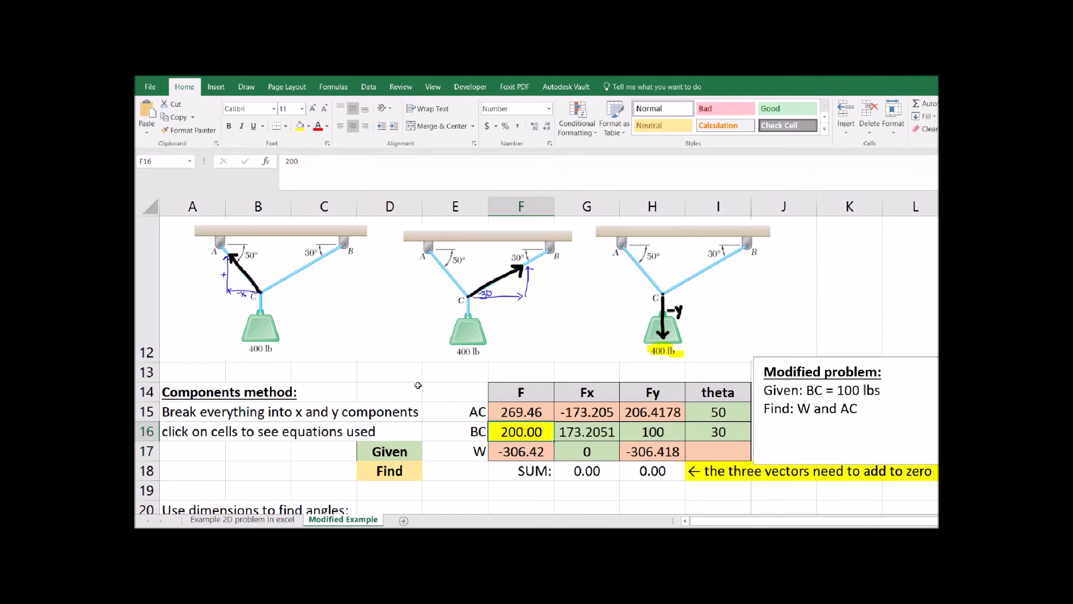
pyautogui.write('100')
pyautogui.press('Return')
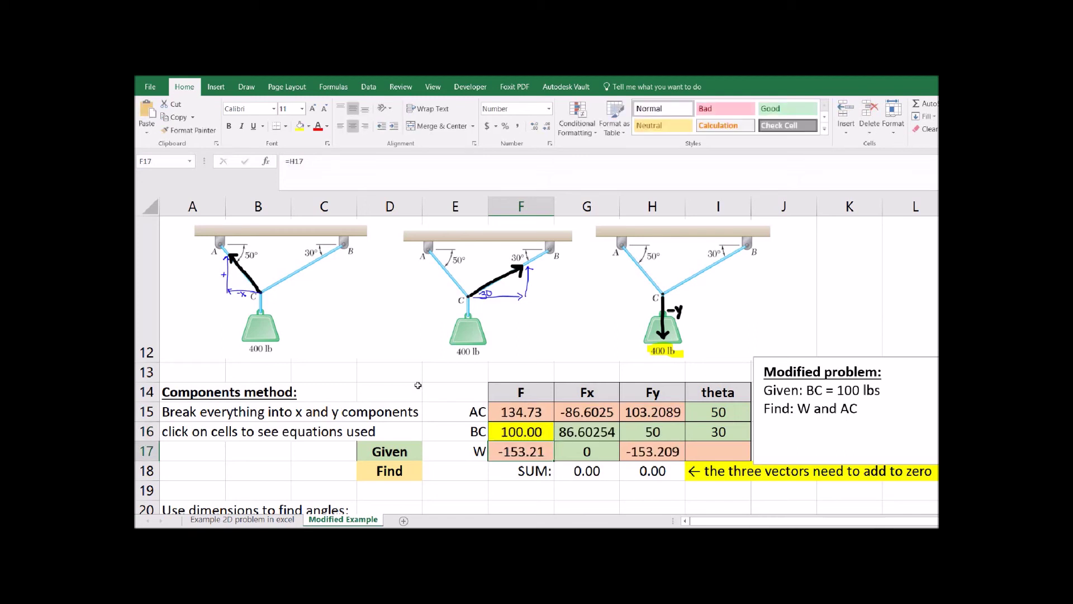
pyautogui.click(522, 432)
pyautogui.click(589, 432)
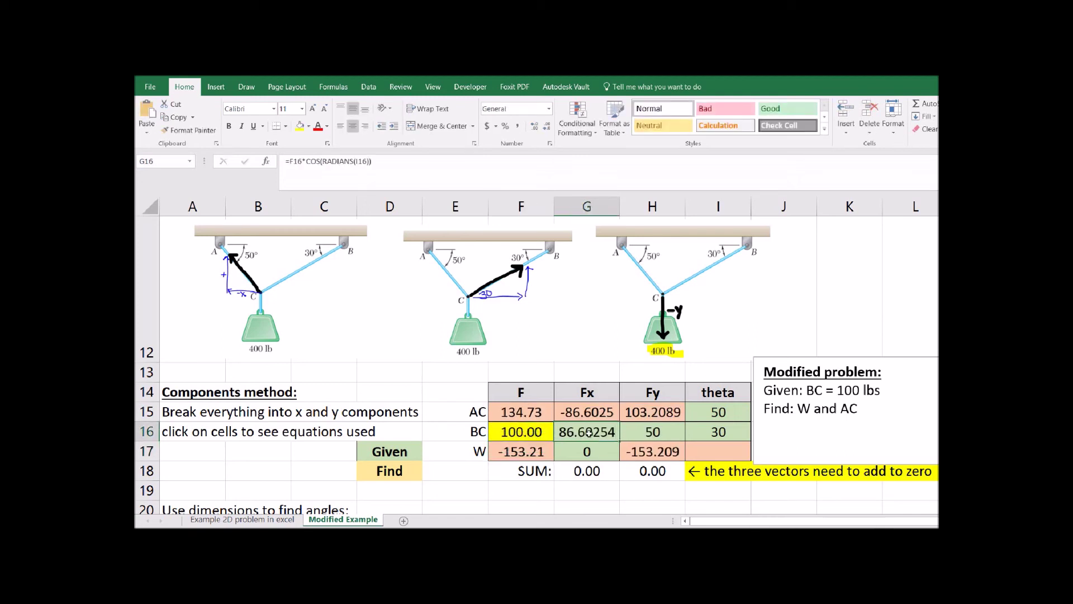
pyautogui.doubleClick(590, 432)
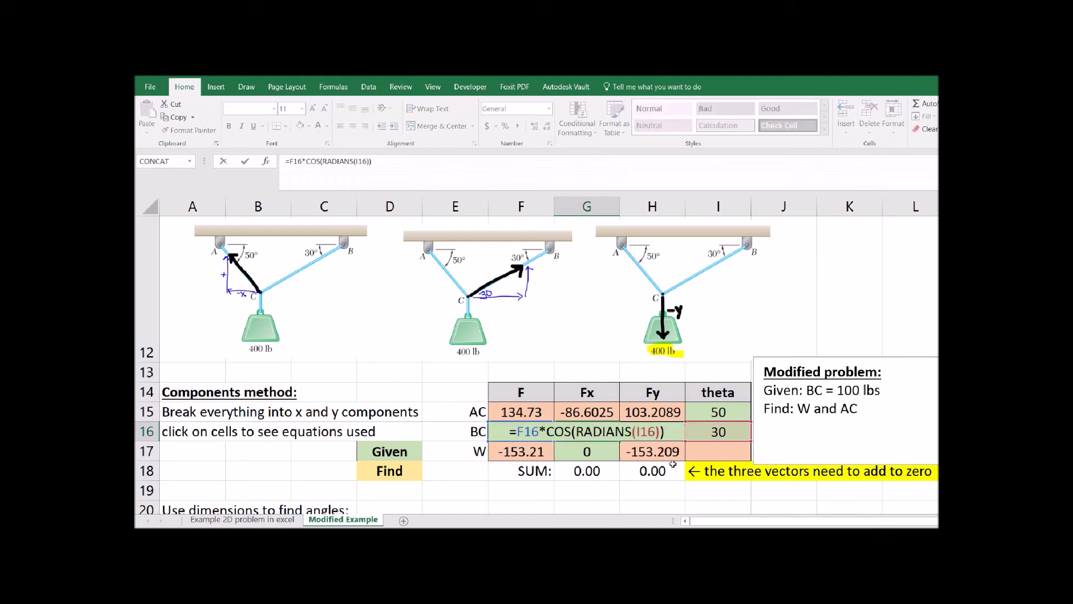
pyautogui.press('Return')
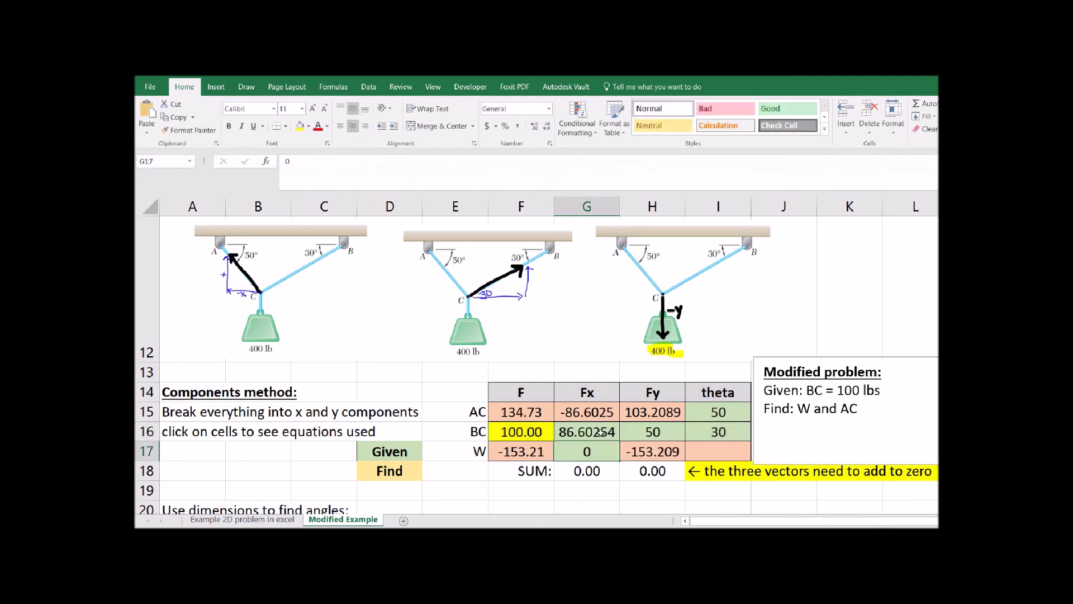
pyautogui.click(536, 431)
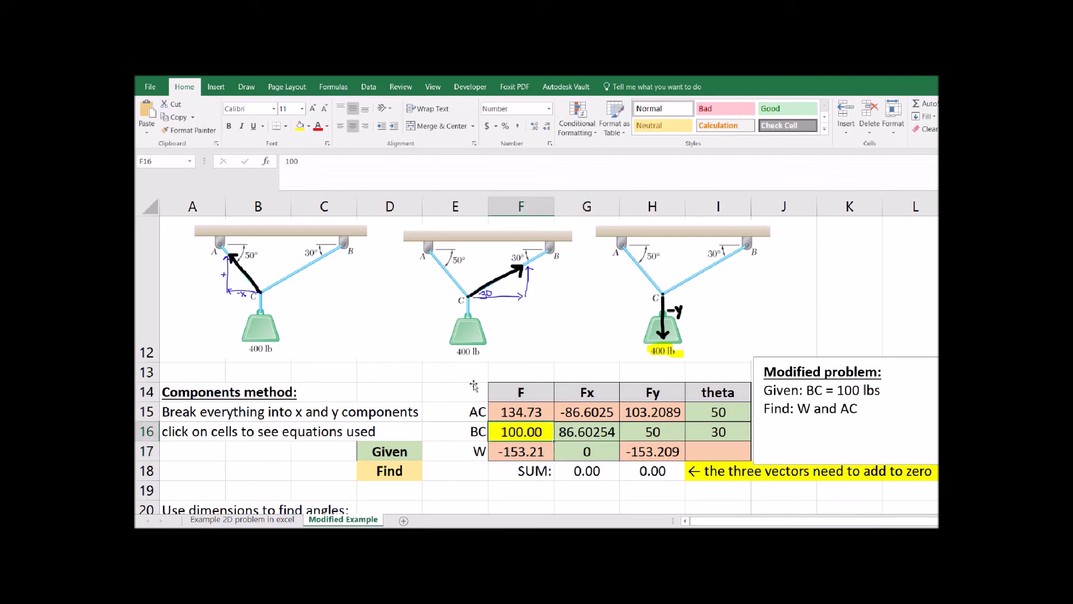